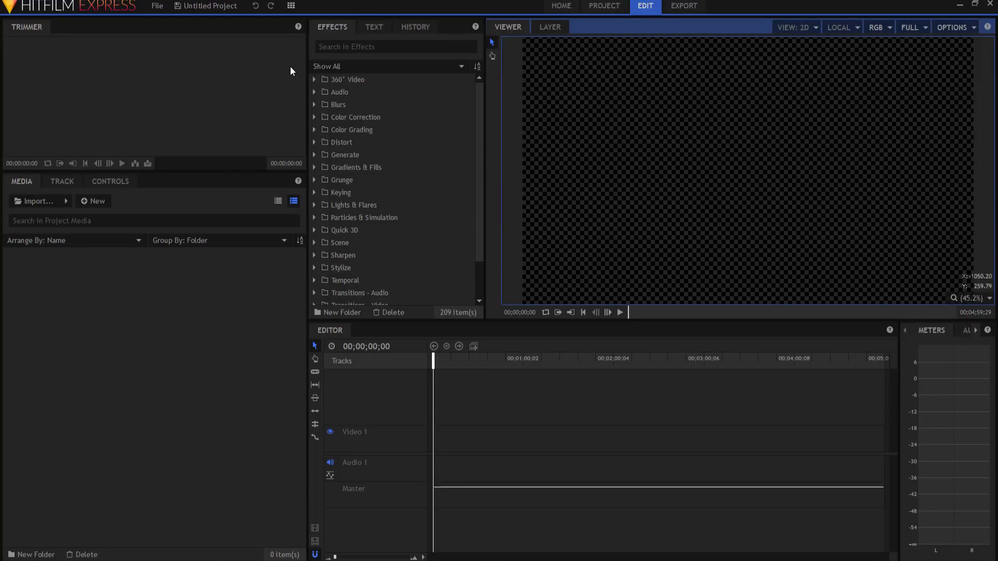
View the program's version and licence information, and close it
{"action": "left_click", "coordinate": [97, 7]}
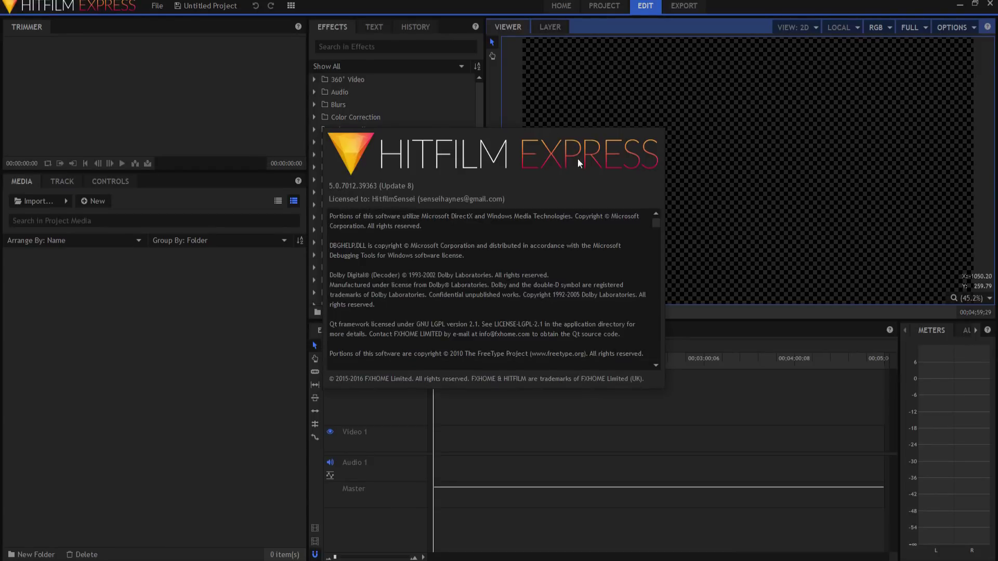
{"action": "left_click", "coordinate": [467, 8]}
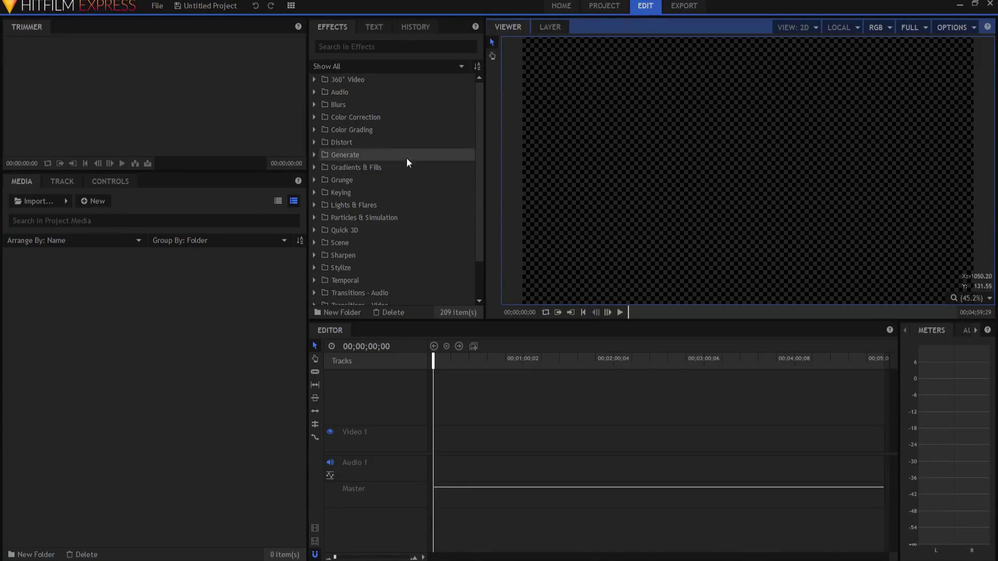
Create a composite shot named Action with a duration of 2 seconds, using the 1080p Full HD @ 29.97 fps template
{"action": "left_click", "coordinate": [98, 200]}
{"action": "left_click", "coordinate": [106, 212]}
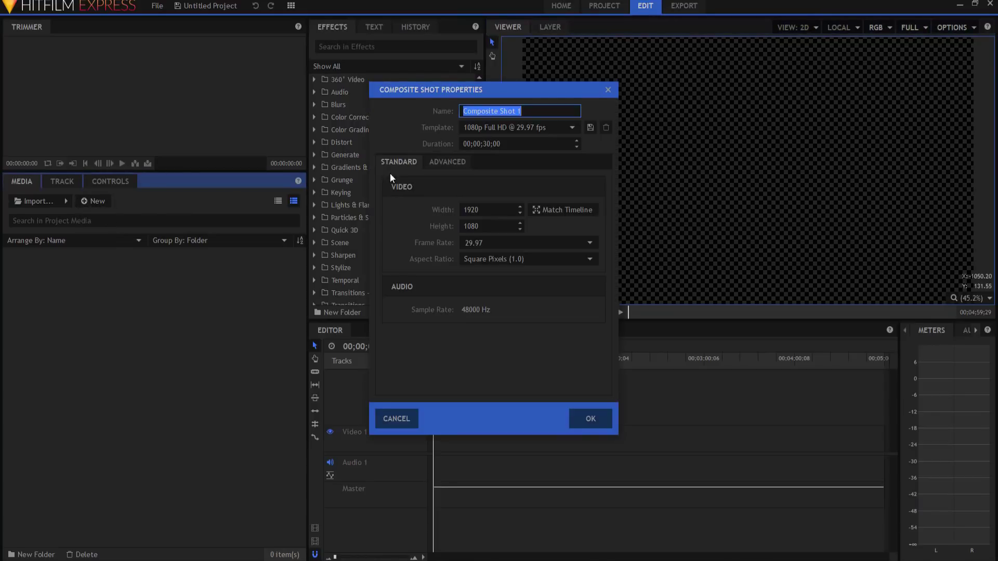
{"action": "left_click", "coordinate": [484, 143]}
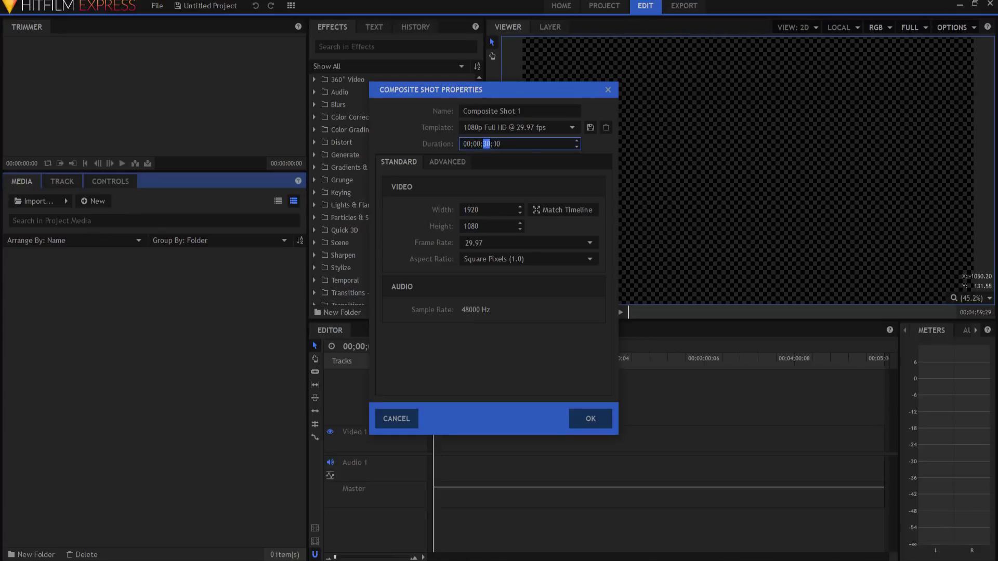
{"action": "type", "text": "2"}
{"action": "left_click", "coordinate": [462, 110]}
{"action": "type", "text": "Act"}
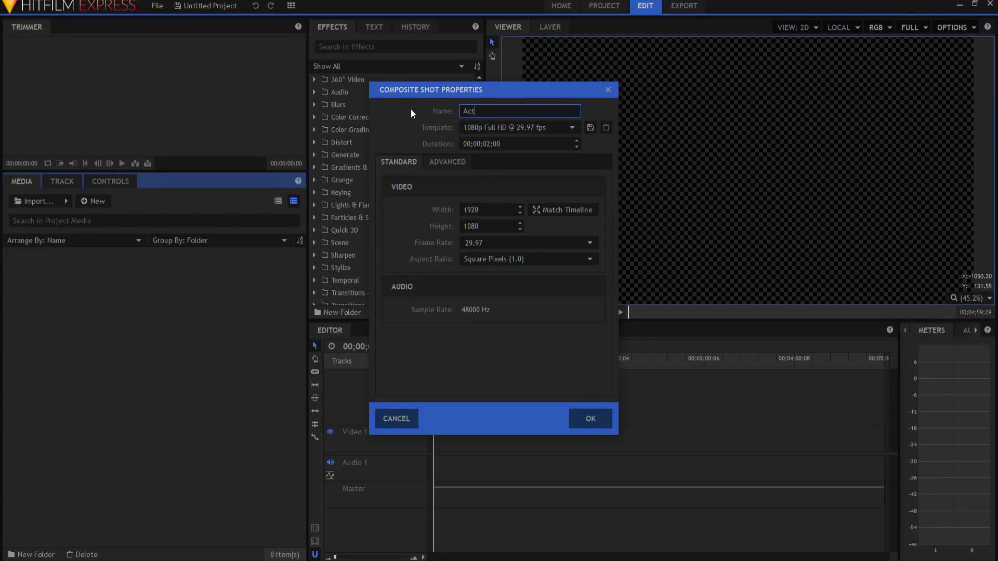
{"action": "type", "text": "ion"}
{"action": "key", "text": "Return"}
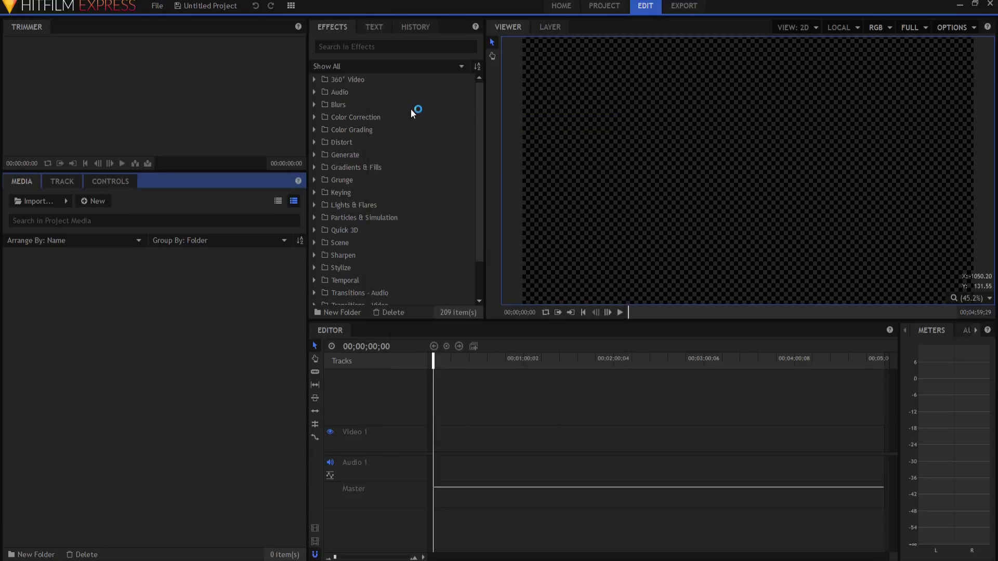
Add a text layer to the Action composite shot, with its text box spanning the full frame width
{"action": "left_click", "coordinate": [516, 349]}
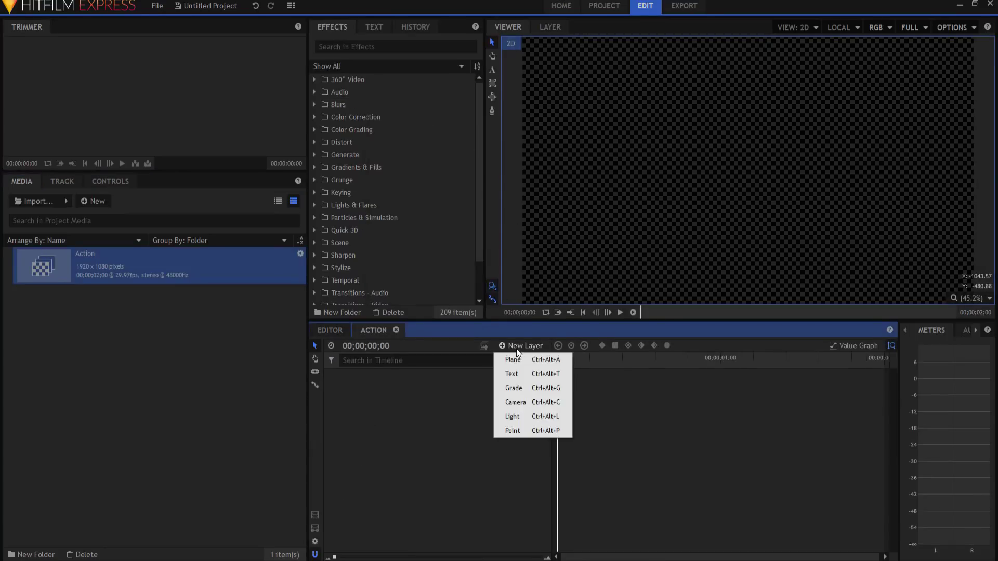
{"action": "left_click", "coordinate": [511, 371]}
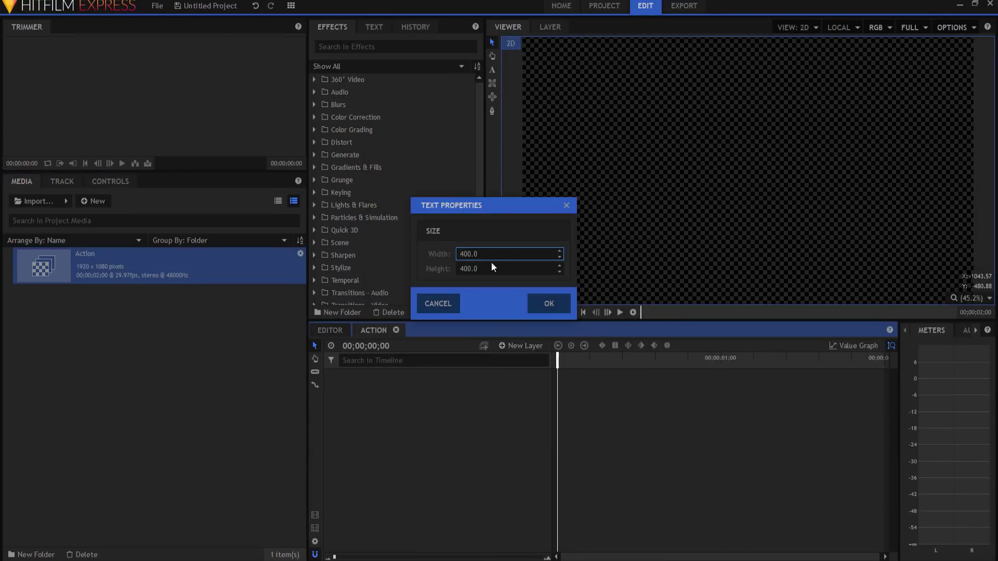
{"action": "left_click_drag", "start_coordinate": [490, 256], "coordinate": [442, 250]}
{"action": "left_click", "coordinate": [550, 305]}
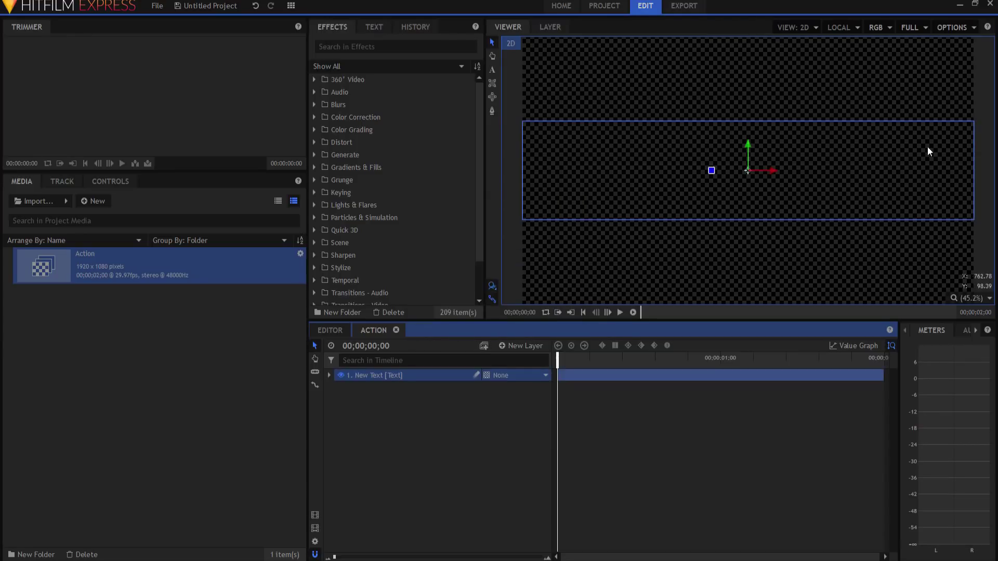
Enter "ACTION!" in the text box with the Text tool and center the paragraph
{"action": "left_click", "coordinate": [493, 70]}
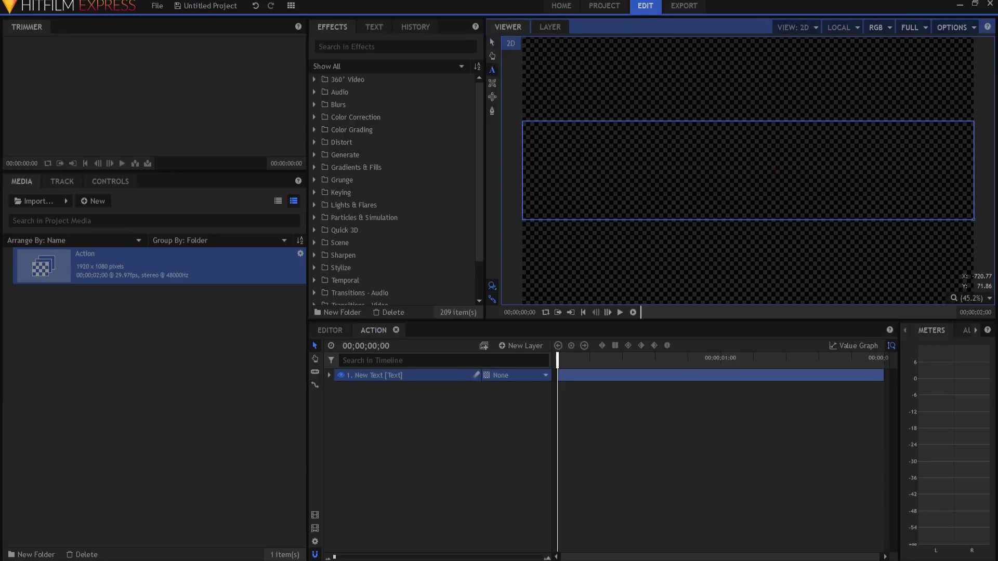
{"action": "type", "text": "ACTION!"}
{"action": "key", "text": "shift+Left"}
{"action": "key", "text": "shift+Left"}
{"action": "key", "text": "shift+Left"}
{"action": "key", "text": "shift+Left"}
{"action": "key", "text": "shift+Left"}
{"action": "key", "text": "shift+Left"}
{"action": "key", "text": "shift+Left"}
{"action": "left_click", "coordinate": [372, 30]}
{"action": "left_click", "coordinate": [342, 176]}
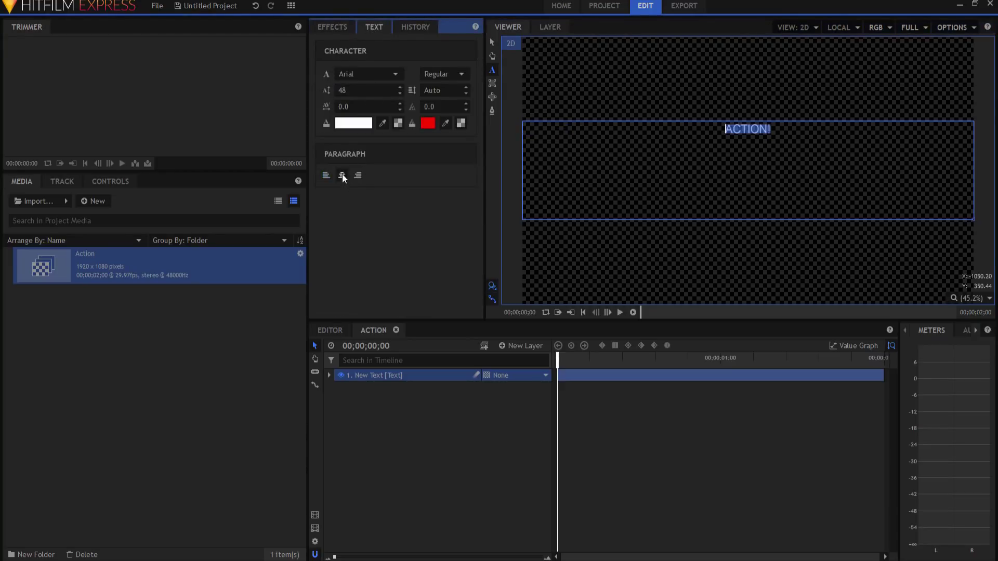
Set the ACTION! text to Bold with a font size of 295
{"action": "left_click", "coordinate": [426, 79]}
{"action": "left_click", "coordinate": [432, 85]}
{"action": "double_click", "coordinate": [343, 90]}
{"action": "type", "text": "54"}
{"action": "left_click_drag", "start_coordinate": [363, 90], "coordinate": [374, 227]}
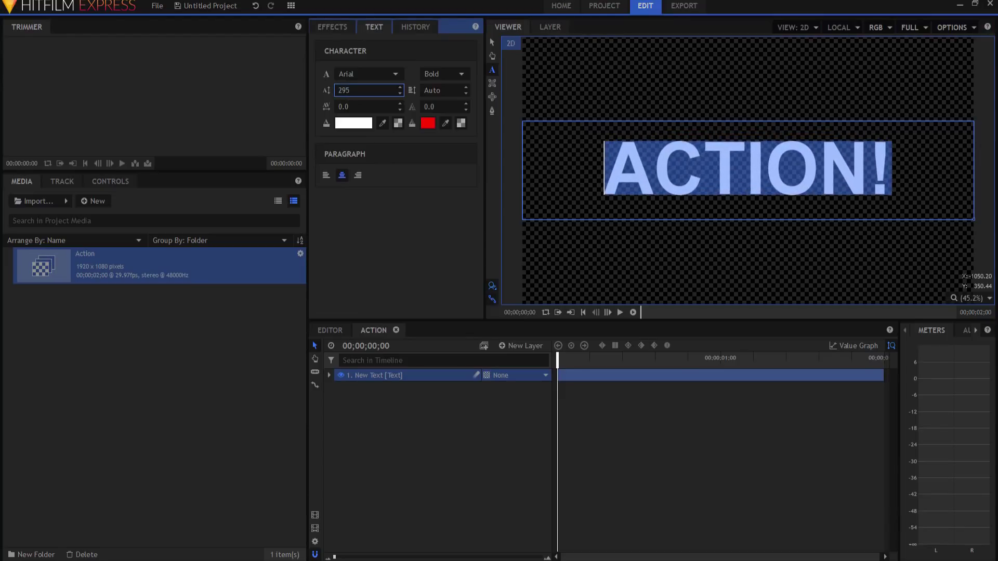
{"action": "left_click", "coordinate": [400, 453]}
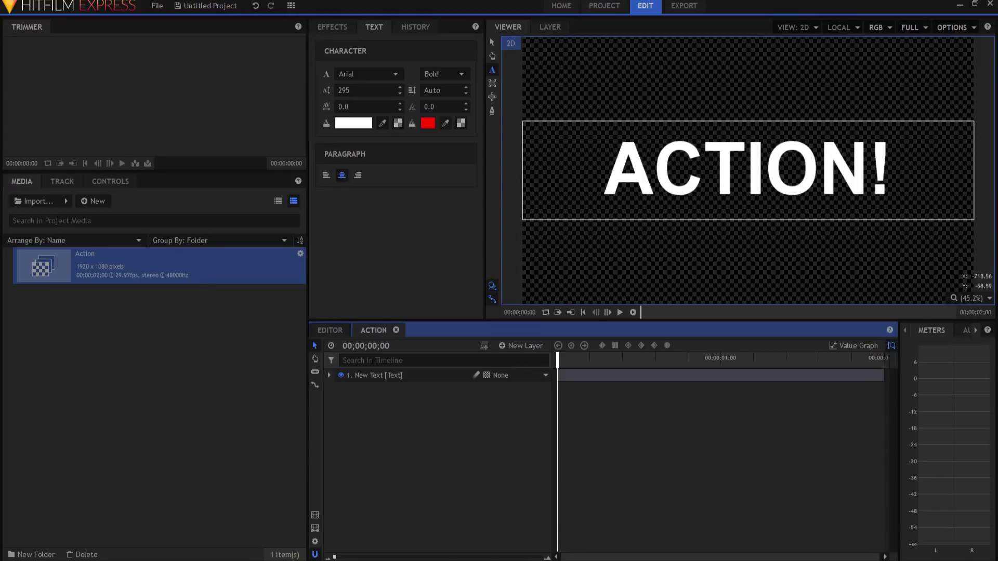
Change the fill color of the whole ACTION! text to pure red, #ff0000, and return to the Select tool
{"action": "left_click_drag", "start_coordinate": [541, 130], "coordinate": [930, 157]}
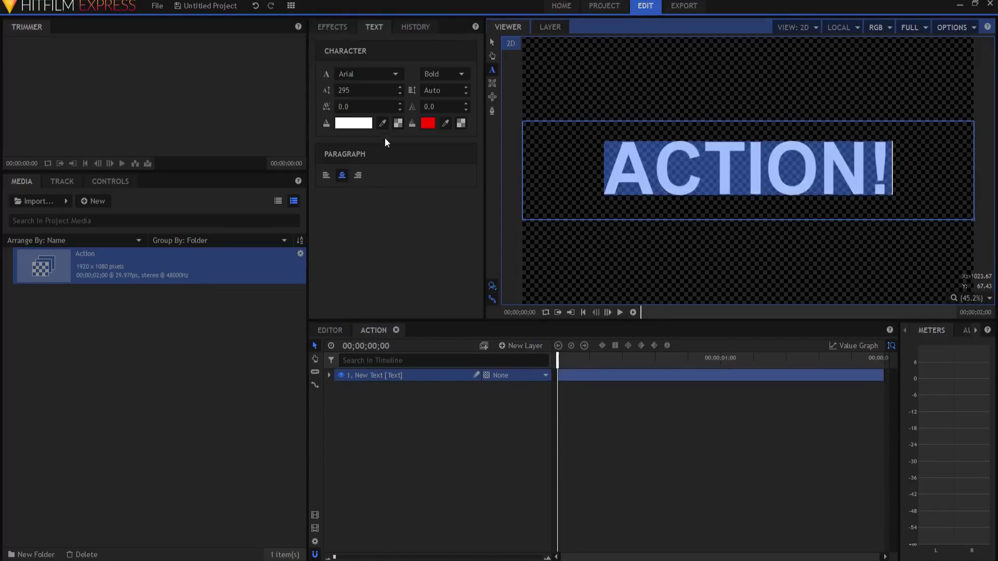
{"action": "left_click", "coordinate": [356, 128]}
{"action": "left_click", "coordinate": [390, 228]}
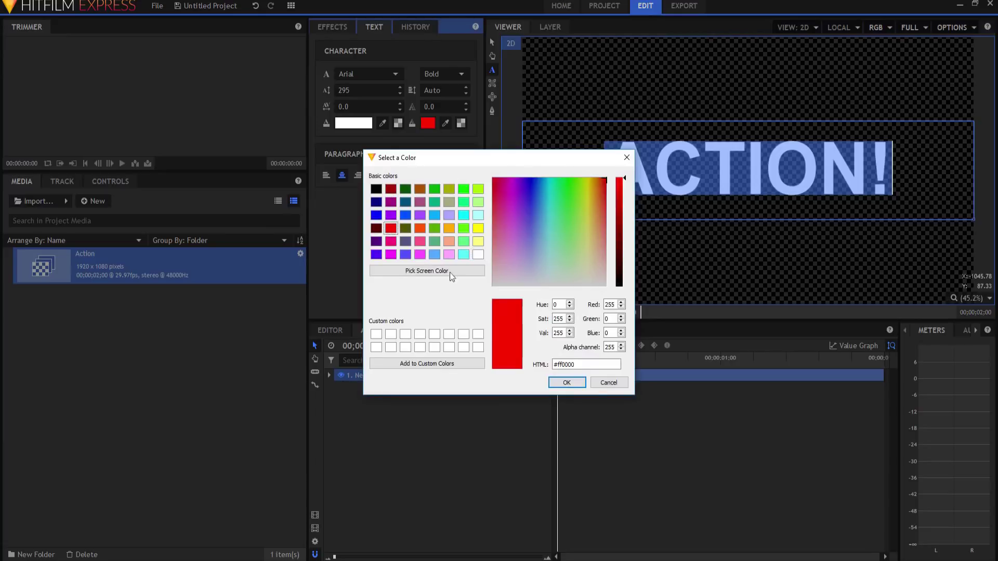
{"action": "left_click", "coordinate": [566, 383]}
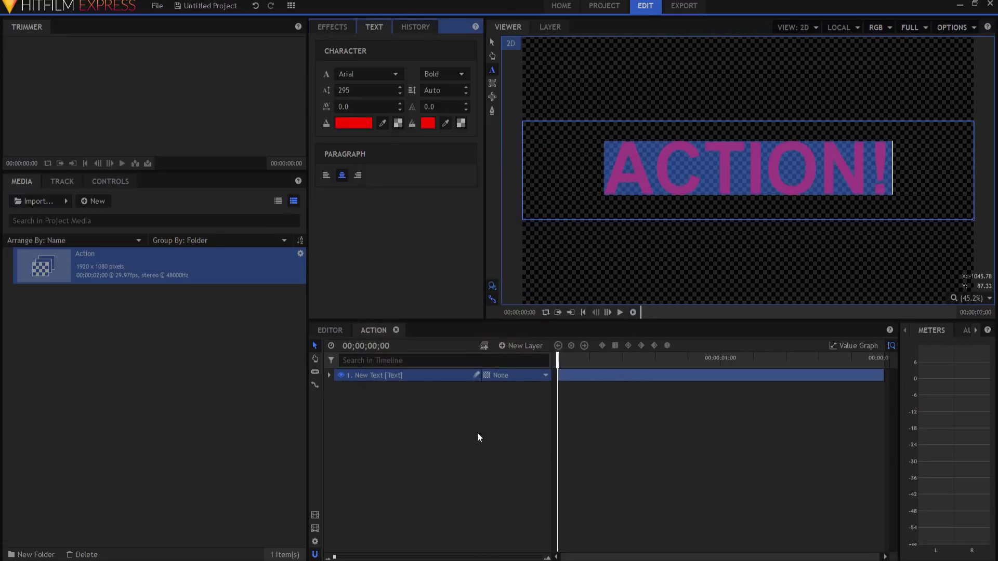
{"action": "left_click", "coordinate": [390, 406]}
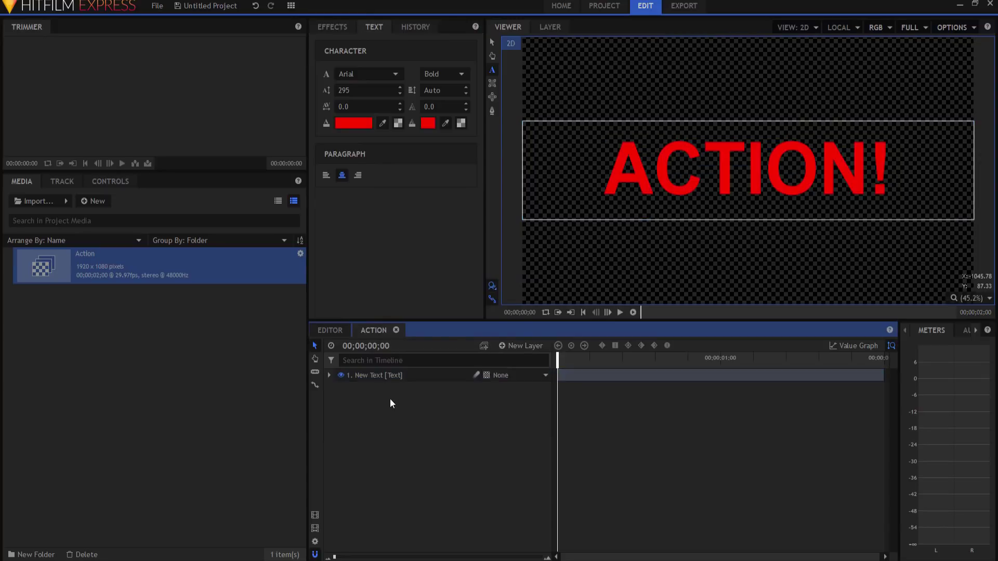
{"action": "left_click", "coordinate": [492, 43]}
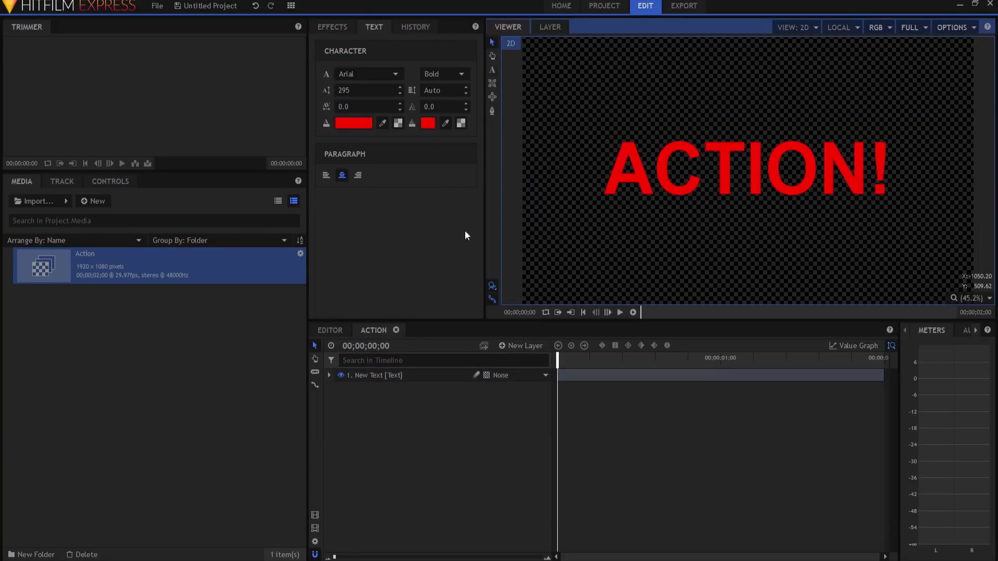
Duplicate the text layer and rename the lower copy as 3D
{"action": "right_click", "coordinate": [370, 374]}
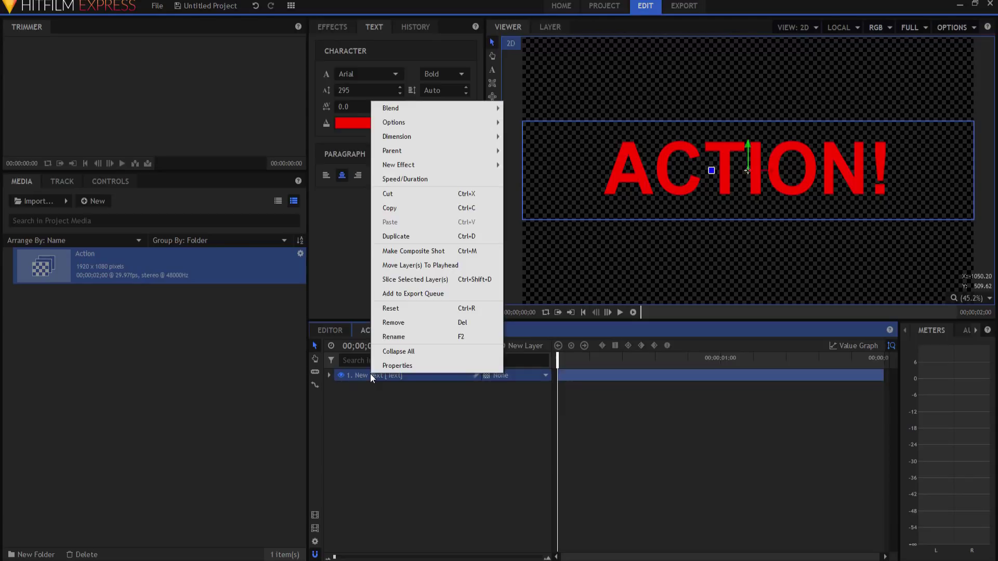
{"action": "left_click", "coordinate": [395, 236]}
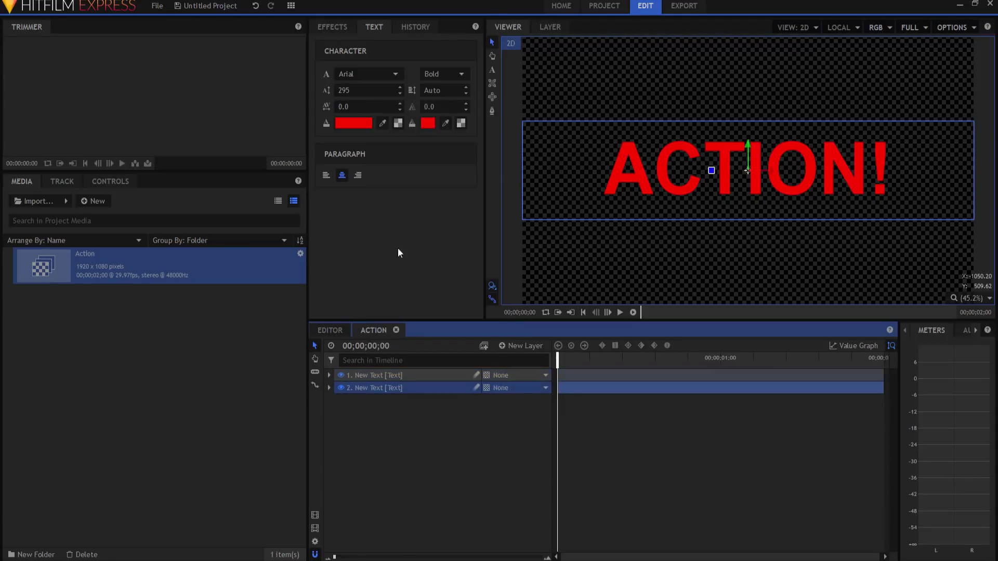
{"action": "double_click", "coordinate": [379, 388]}
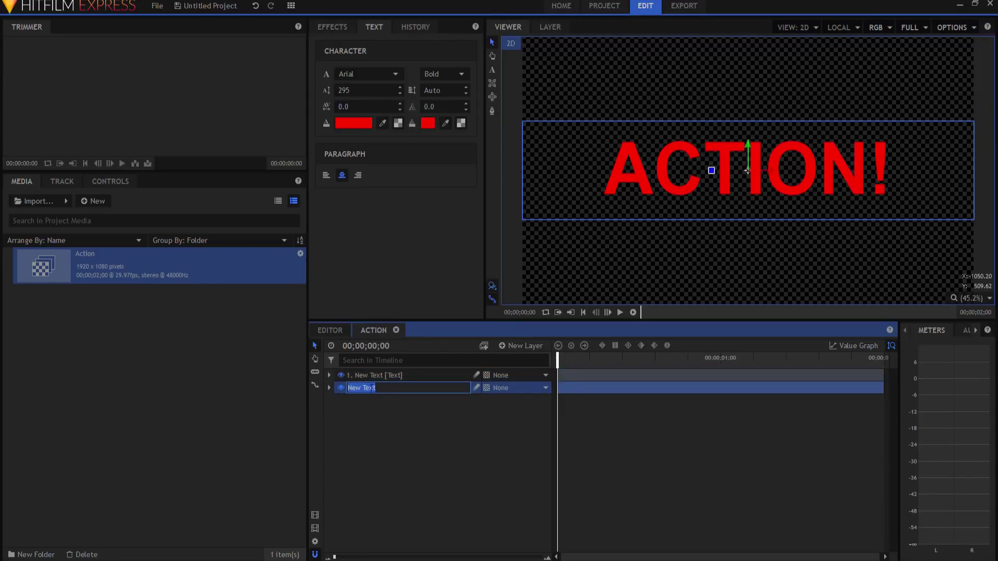
{"action": "type", "text": "3D"}
{"action": "key", "text": "Return"}
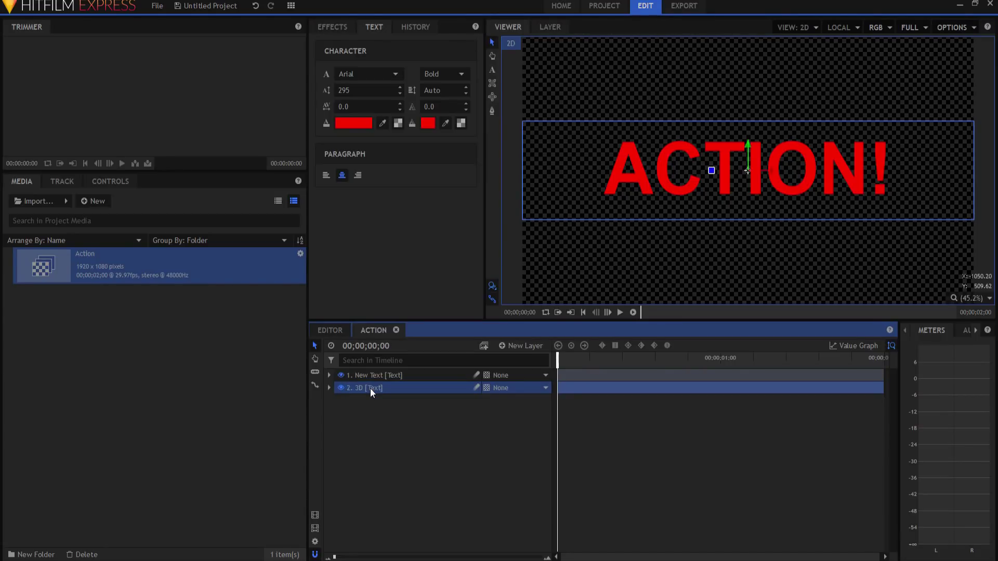
Apply the Zoom Blur effect to the 3D layer and set its strength to -20
{"action": "left_click", "coordinate": [327, 28]}
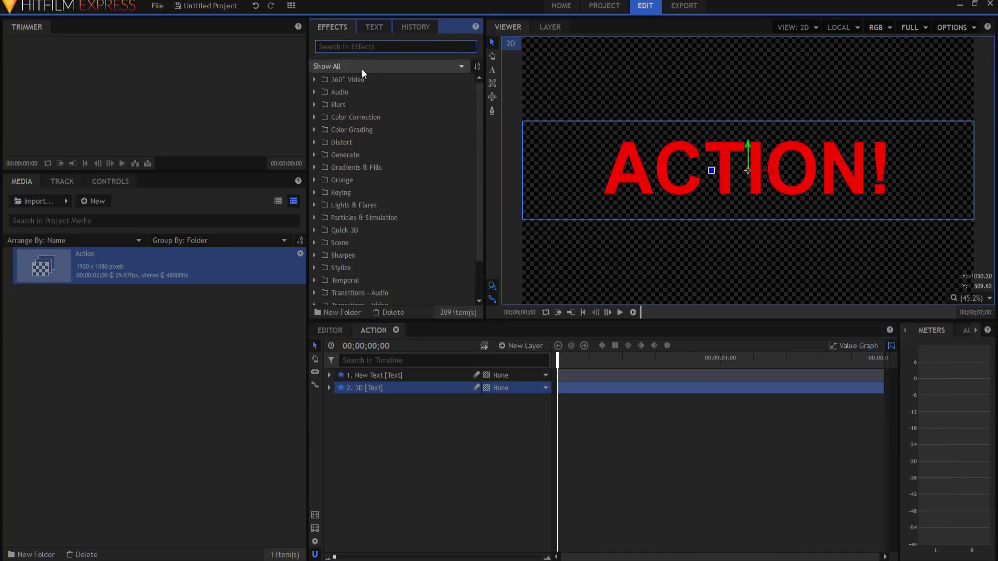
{"action": "type", "text": "zoom"}
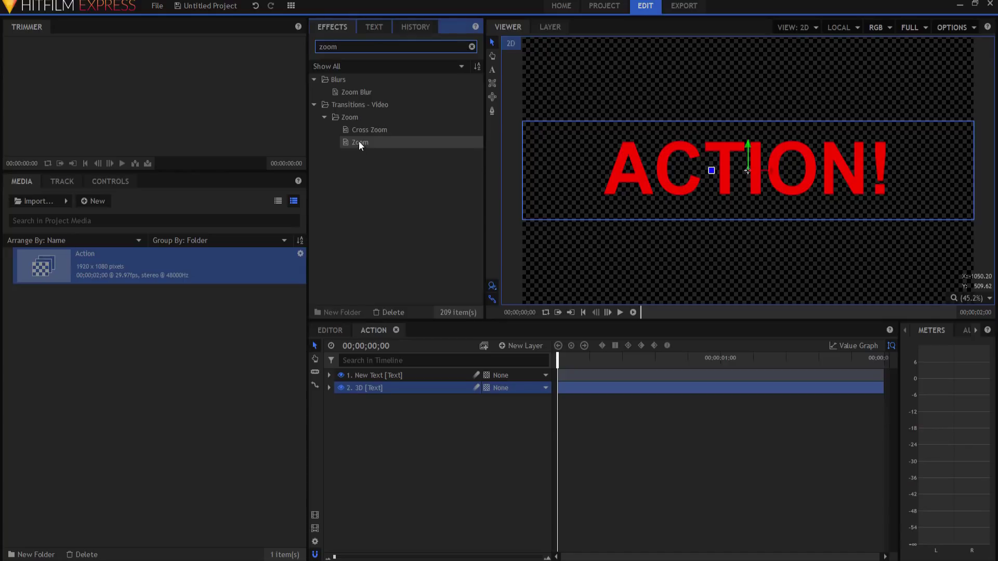
{"action": "left_click_drag", "start_coordinate": [348, 91], "coordinate": [366, 390]}
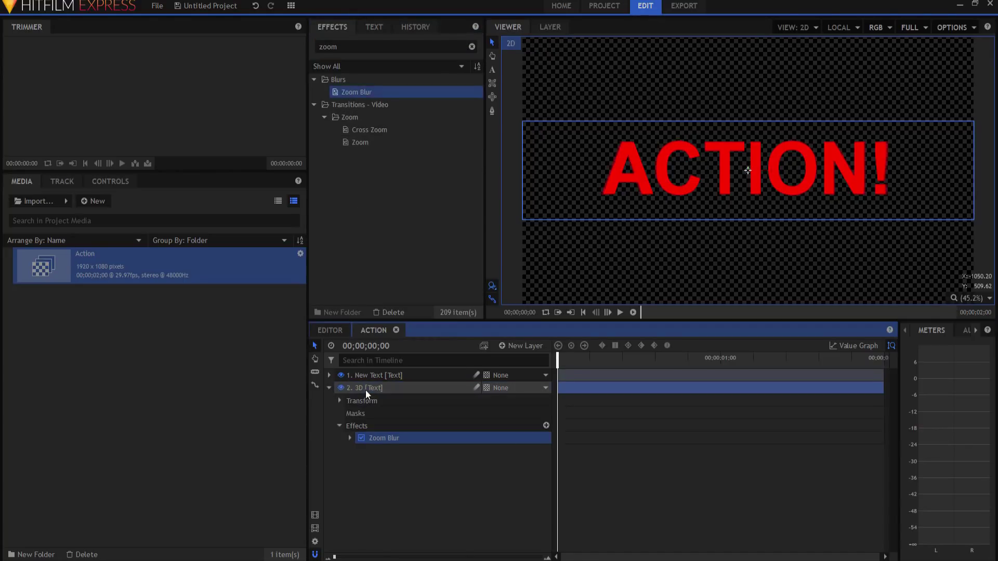
{"action": "left_click", "coordinate": [350, 437]}
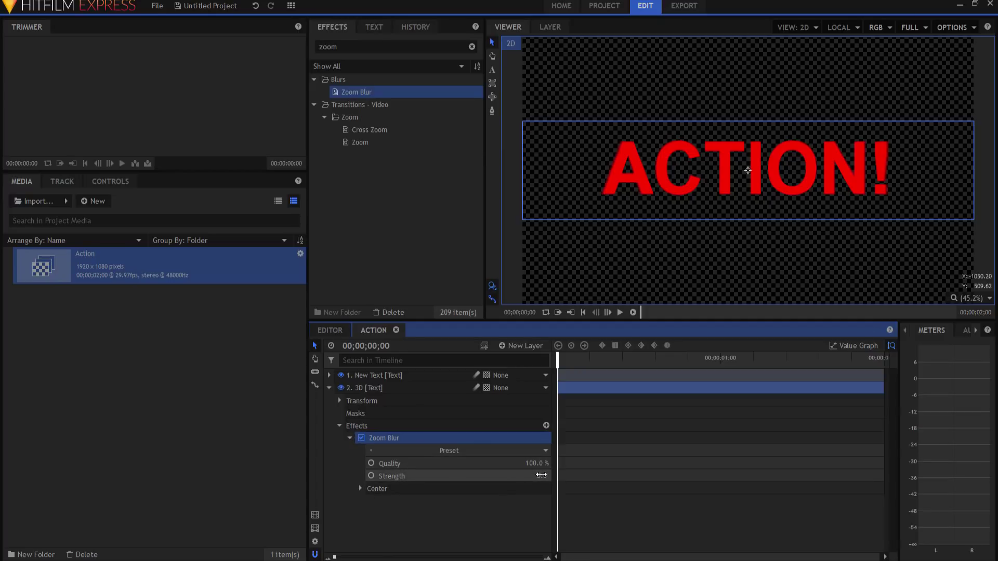
{"action": "left_click_drag", "start_coordinate": [541, 475], "coordinate": [504, 476]}
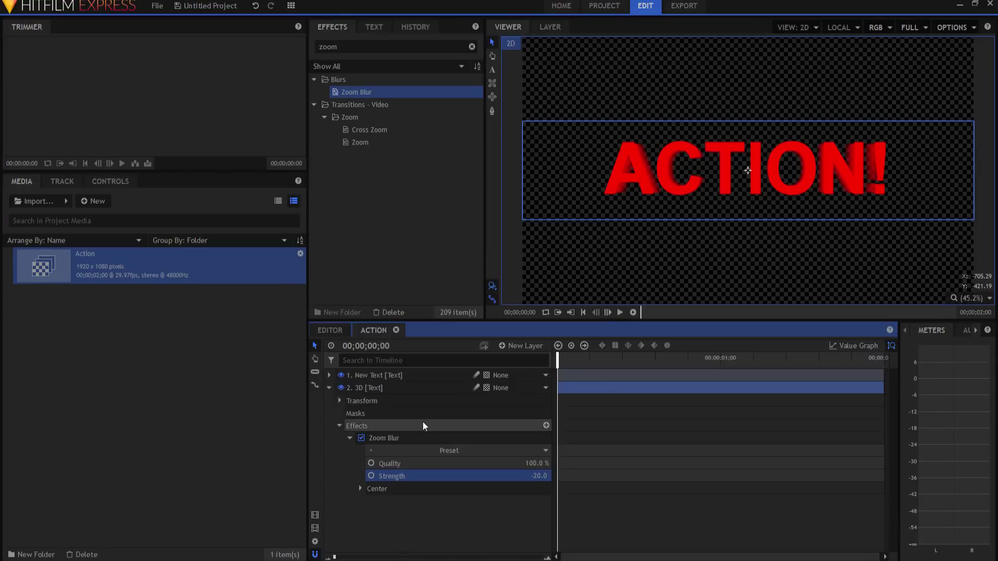
Find the Neon Glow effect and apply it to the 3D layer below Zoom Blur
{"action": "double_click", "coordinate": [328, 46]}
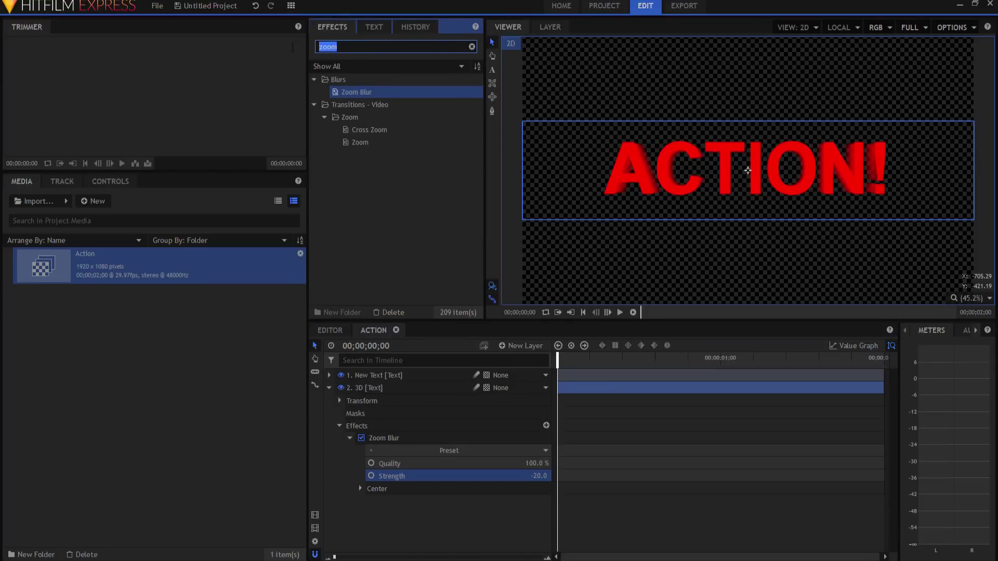
{"action": "type", "text": "neon"}
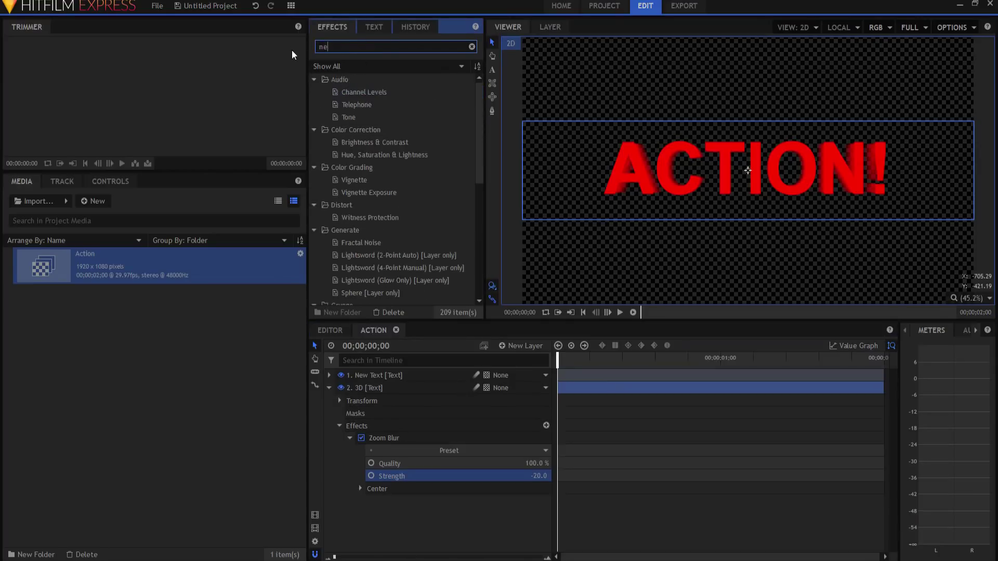
{"action": "left_click_drag", "start_coordinate": [356, 143], "coordinate": [378, 492]}
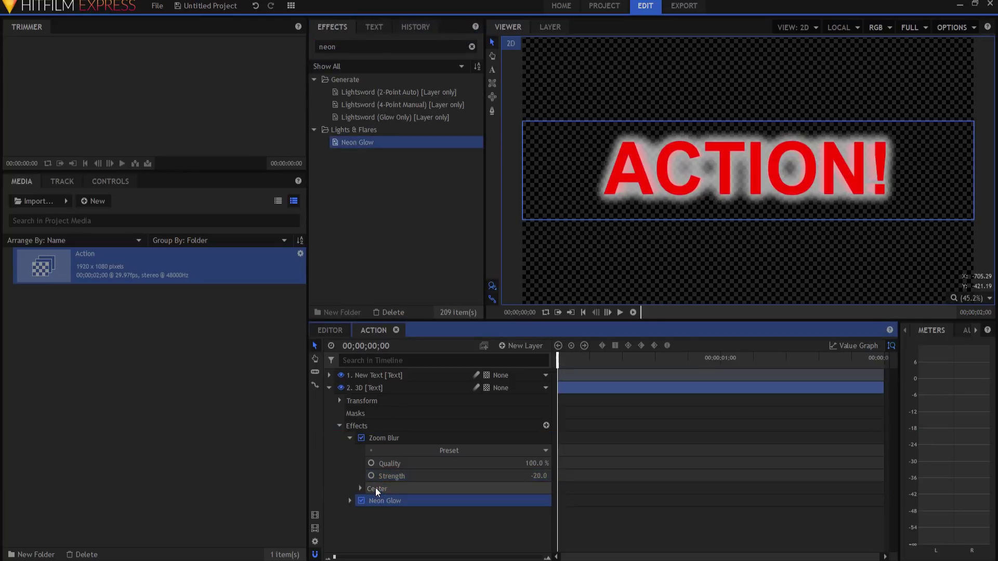
Set the Neon Glow intensity to 1.0 and both its expansion and radius to 0
{"action": "left_click", "coordinate": [350, 439]}
{"action": "left_click", "coordinate": [350, 451]}
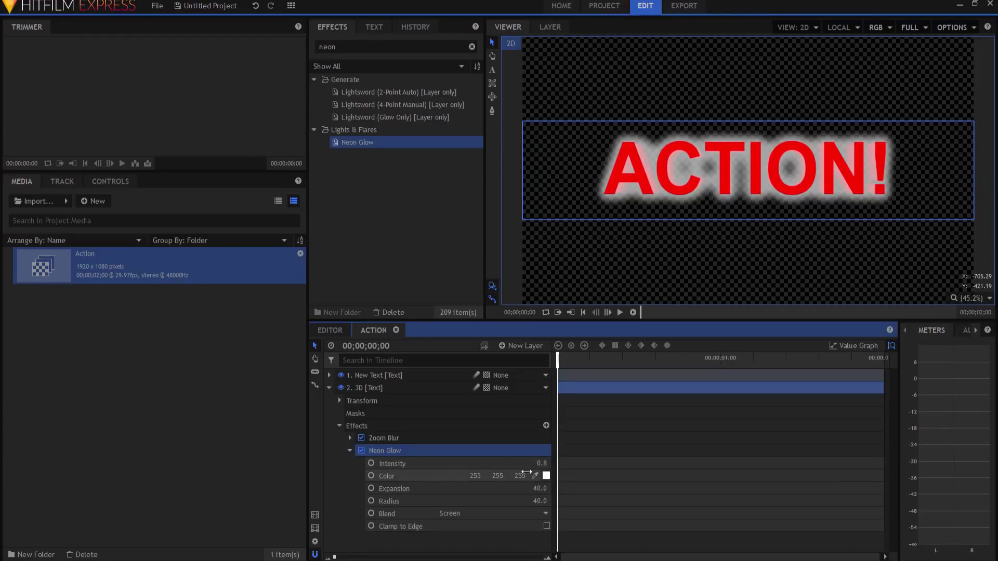
{"action": "left_click_drag", "start_coordinate": [539, 464], "coordinate": [533, 466]}
{"action": "left_click", "coordinate": [541, 488]}
{"action": "type", "text": "0"}
{"action": "key", "text": "Tab"}
{"action": "type", "text": "0"}
{"action": "key", "text": "Return"}
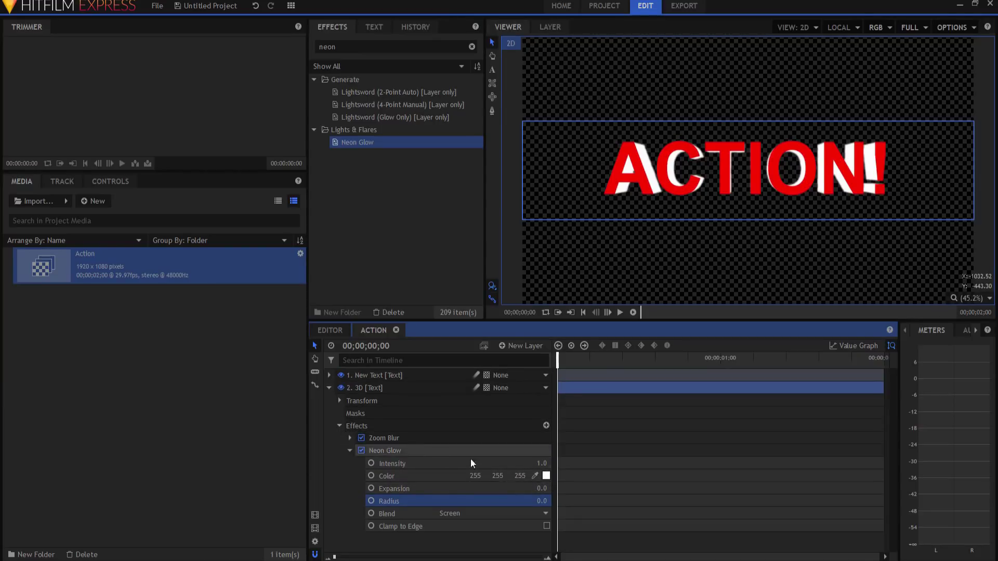
{"action": "left_click", "coordinate": [349, 450]}
Find the Fill Color effect and apply it to the 3D layer below Neon Glow
{"action": "left_click", "coordinate": [334, 47]}
{"action": "double_click", "coordinate": [333, 47]}
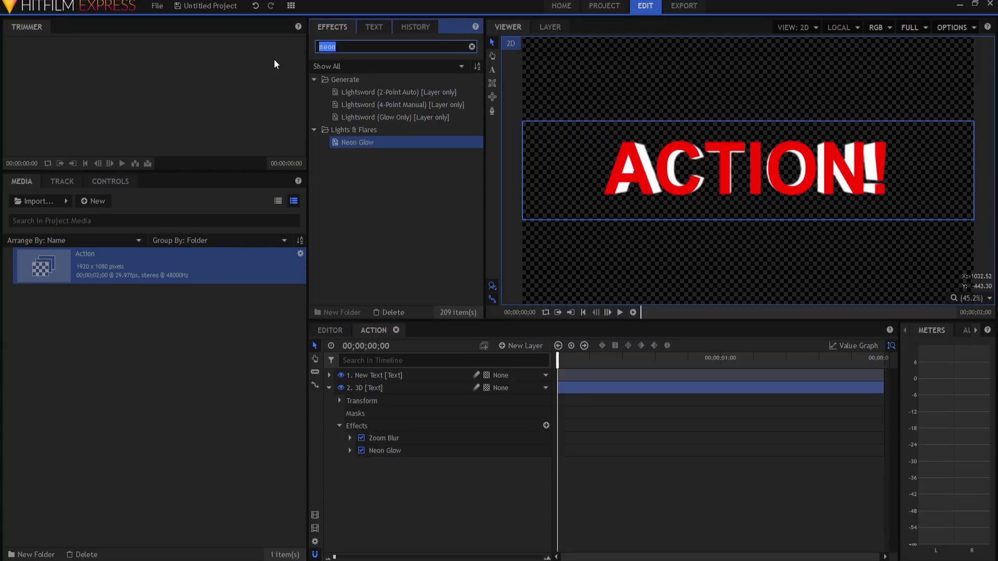
{"action": "type", "text": "fil"}
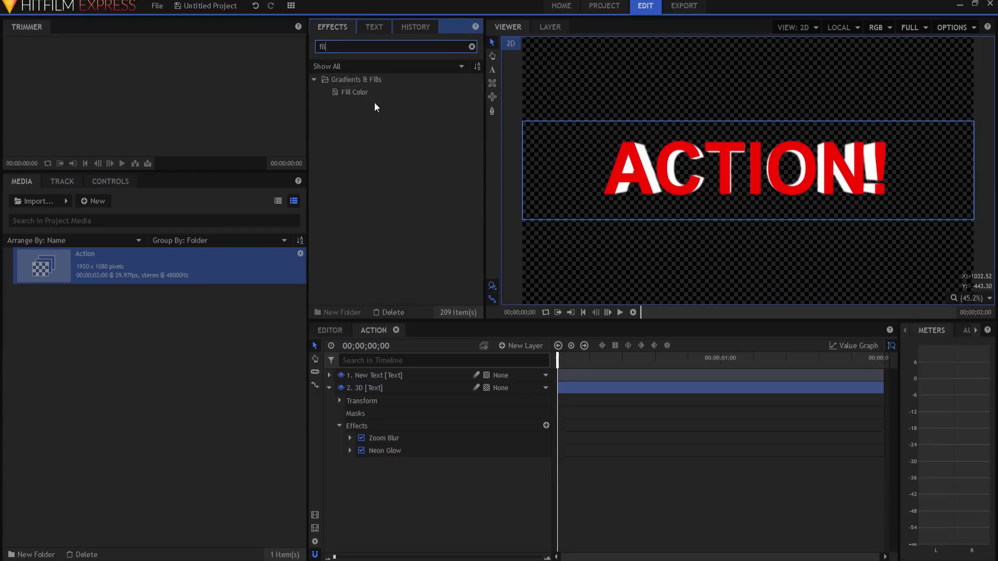
{"action": "left_click_drag", "start_coordinate": [359, 91], "coordinate": [367, 429]}
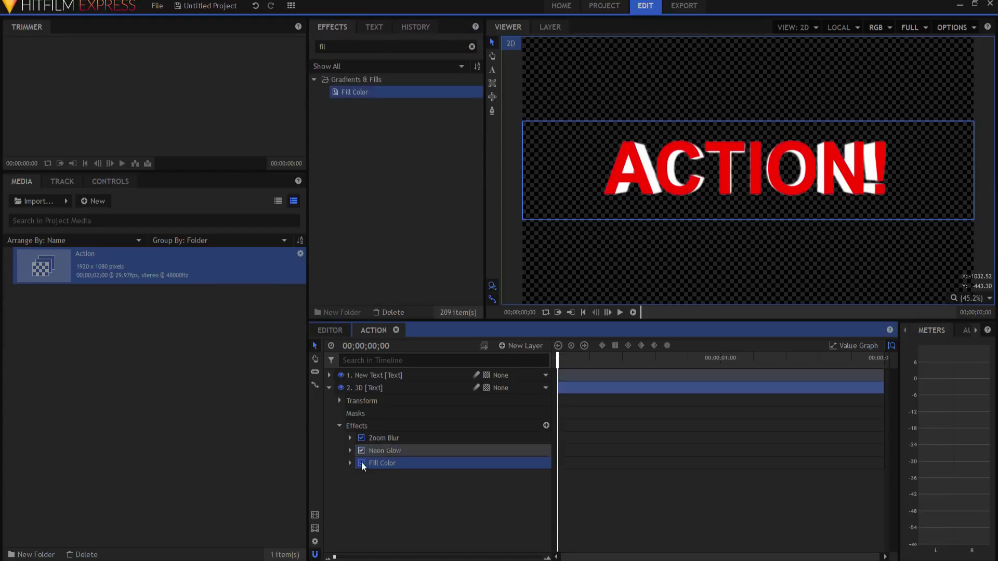
Set the Fill Color effect's blend amount to 100% and its color to pure red (#ff0000)
{"action": "left_click", "coordinate": [350, 463]}
{"action": "left_click_drag", "start_coordinate": [530, 489], "coordinate": [535, 489]}
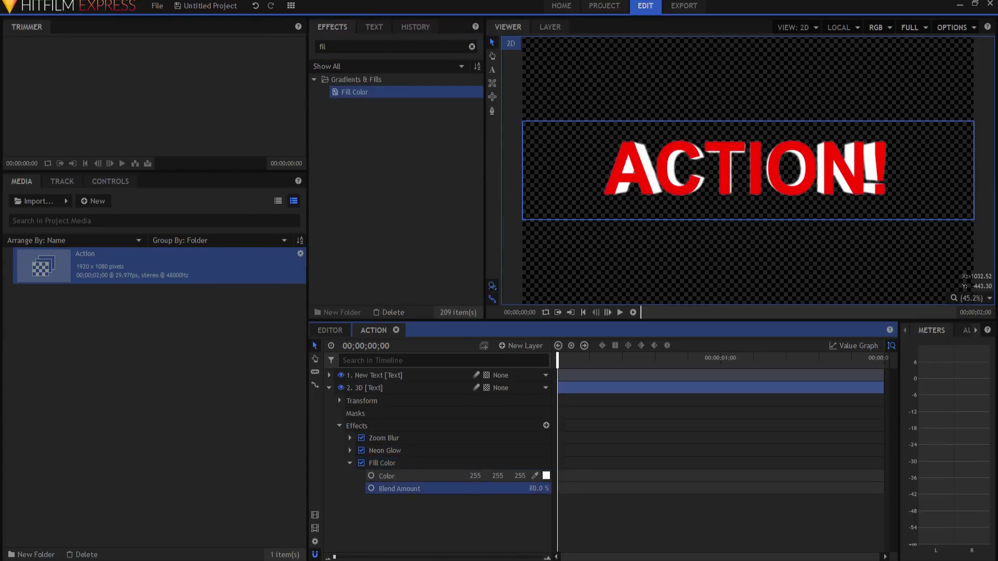
{"action": "left_click", "coordinate": [545, 476]}
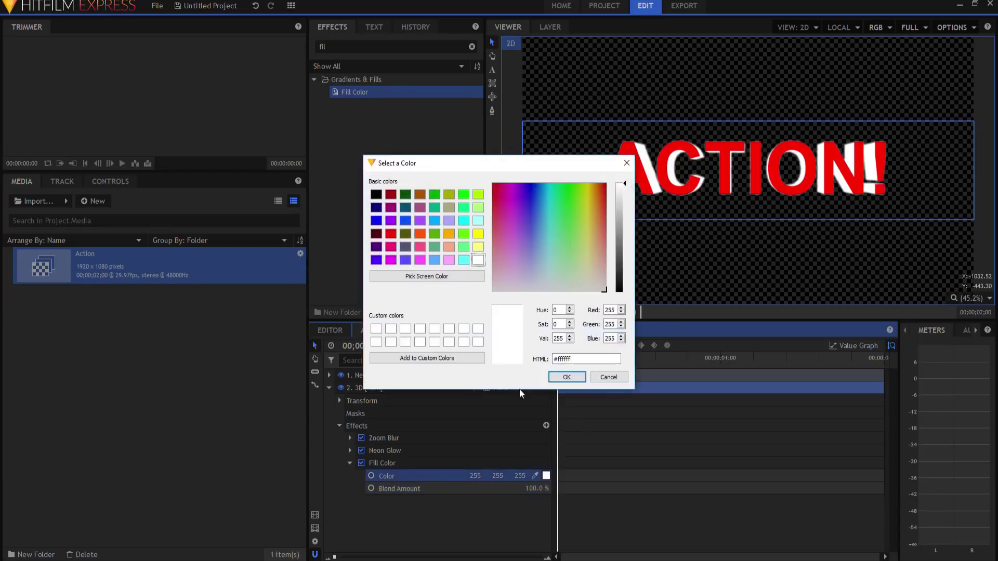
{"action": "left_click", "coordinate": [391, 233]}
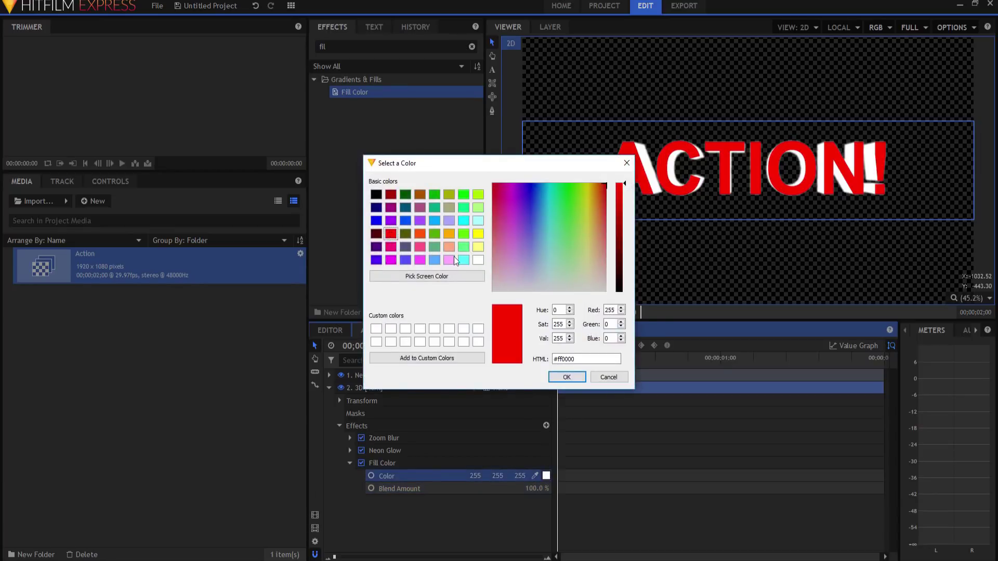
{"action": "left_click", "coordinate": [567, 377]}
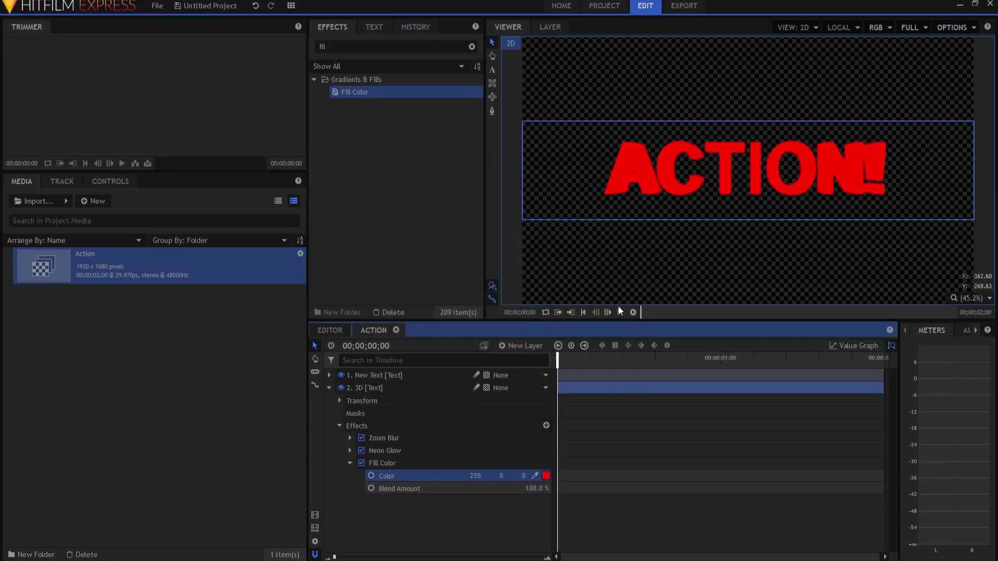
Darken the Fill Color effect's red to #820000 for the extruded sides, then deselect the layer
{"action": "left_click", "coordinate": [546, 476]}
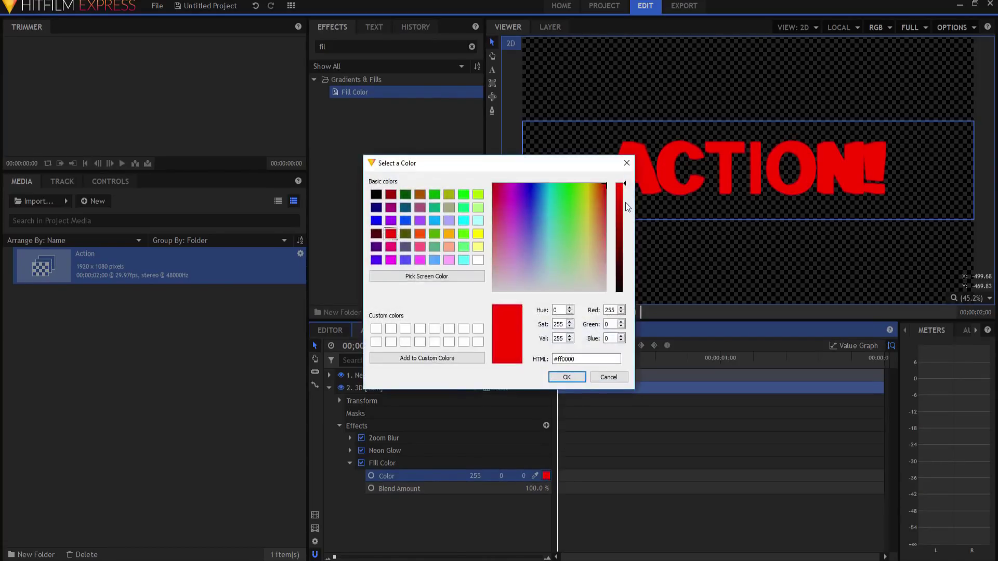
{"action": "left_click_drag", "start_coordinate": [623, 204], "coordinate": [622, 237]}
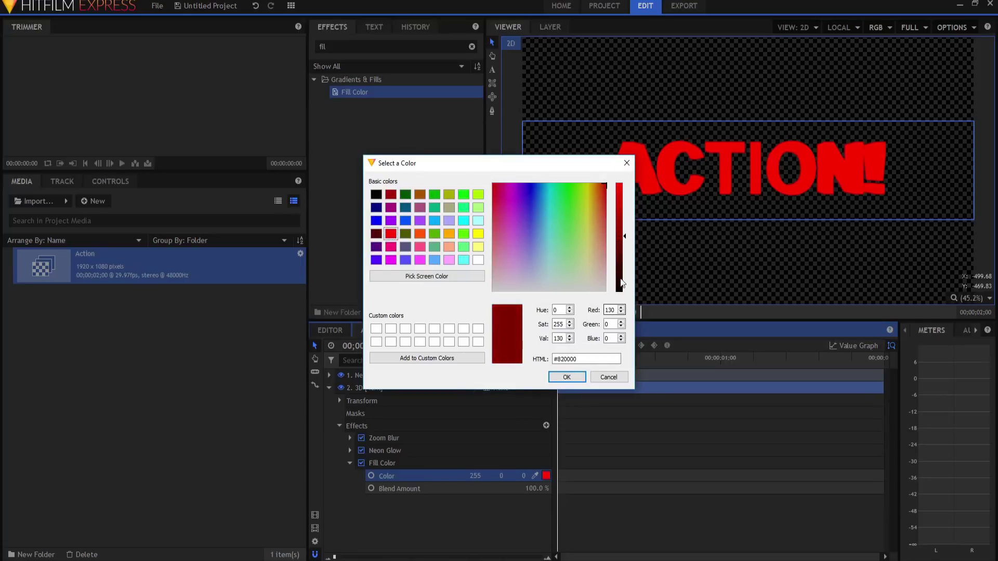
{"action": "left_click", "coordinate": [566, 378]}
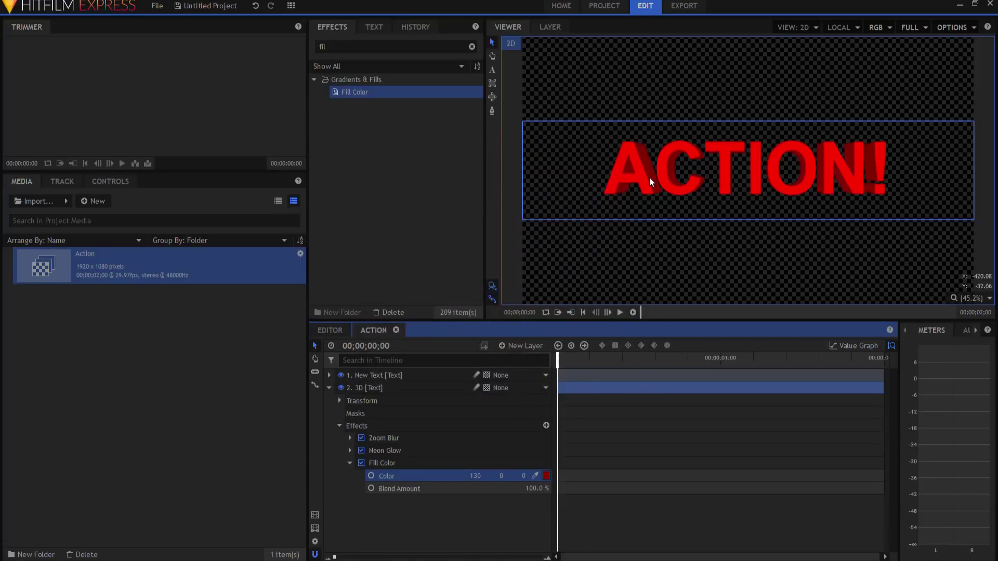
{"action": "left_click", "coordinate": [472, 528]}
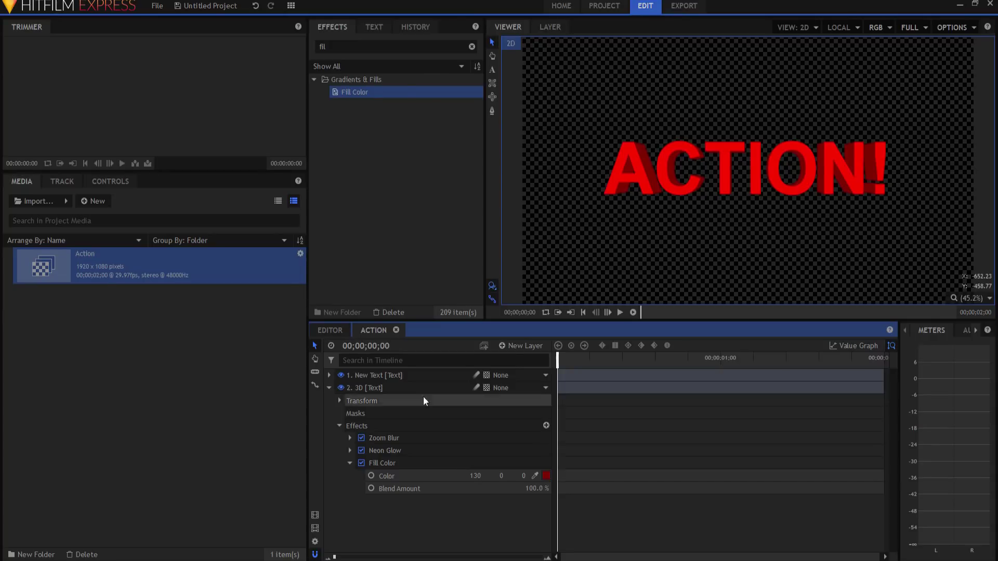
Undo the last change, and convert both text layers to 3D planes with a new camera added
{"action": "key", "text": "ctrl+z"}
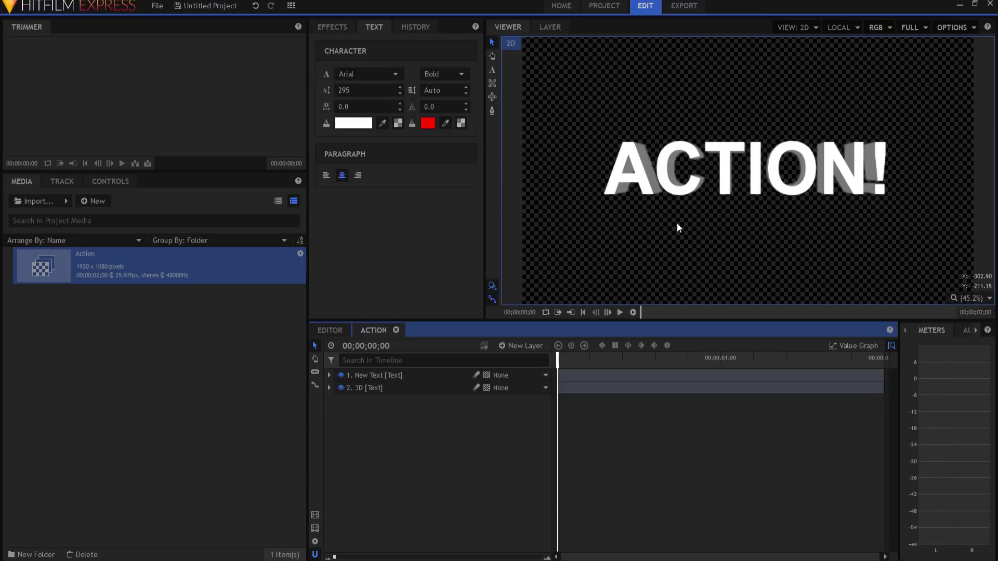
{"action": "left_click_drag", "start_coordinate": [362, 416], "coordinate": [419, 378]}
{"action": "left_click", "coordinate": [488, 375]}
{"action": "left_click", "coordinate": [500, 403]}
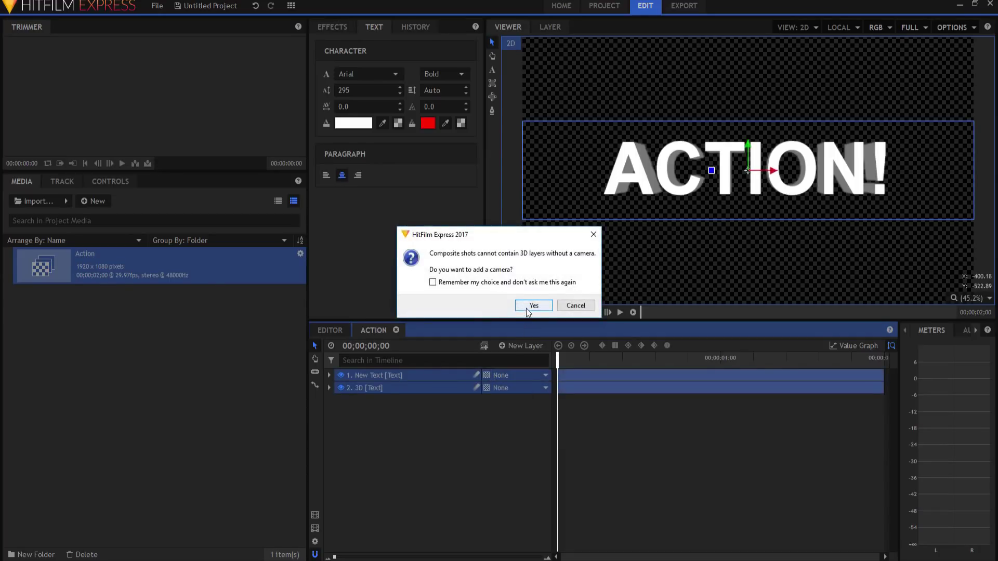
{"action": "left_click", "coordinate": [528, 308]}
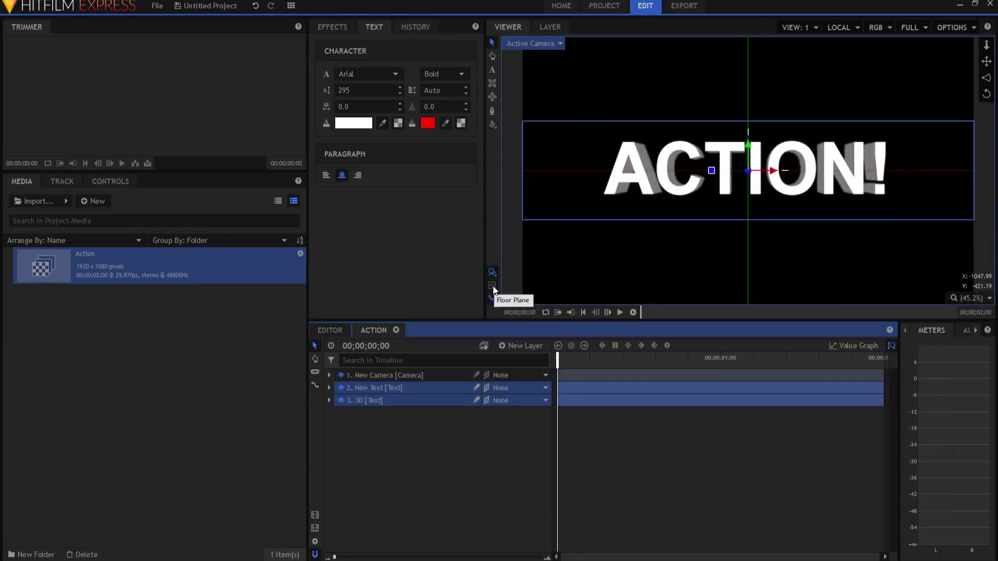
{"action": "left_click", "coordinate": [394, 478]}
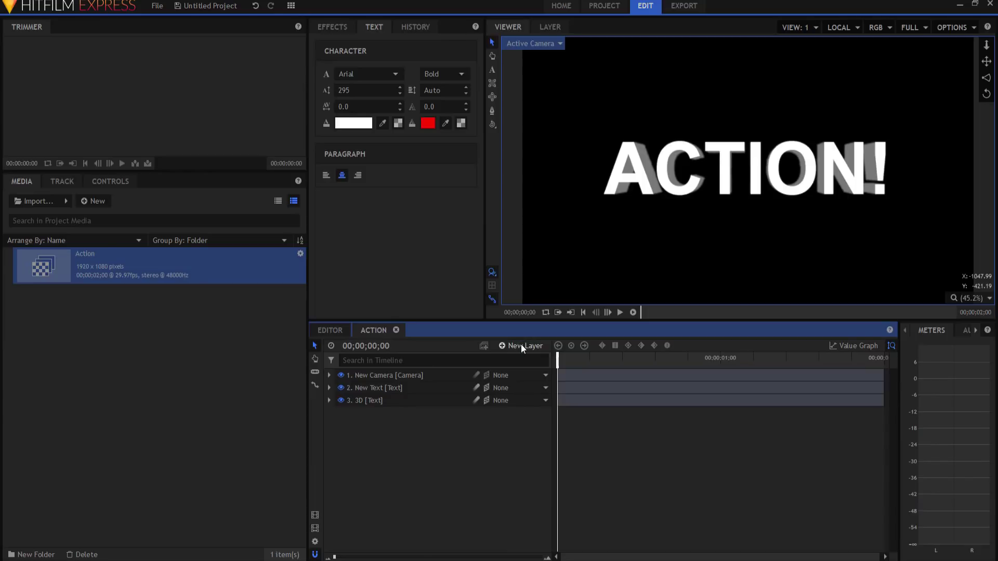
Add a new point layer to the composite shot and make it a 3D plane
{"action": "left_click", "coordinate": [521, 344]}
{"action": "left_click", "coordinate": [516, 431]}
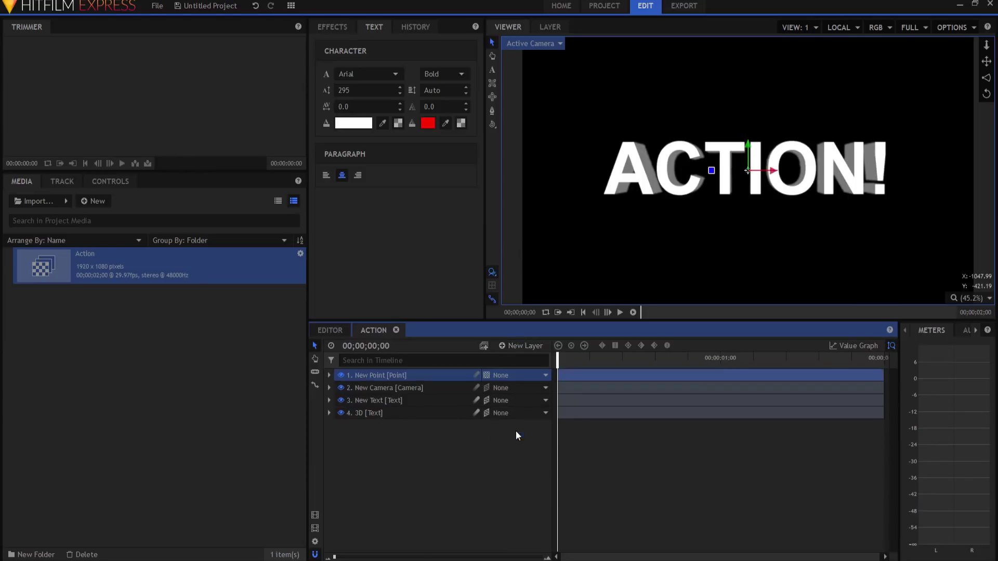
{"action": "left_click", "coordinate": [486, 375]}
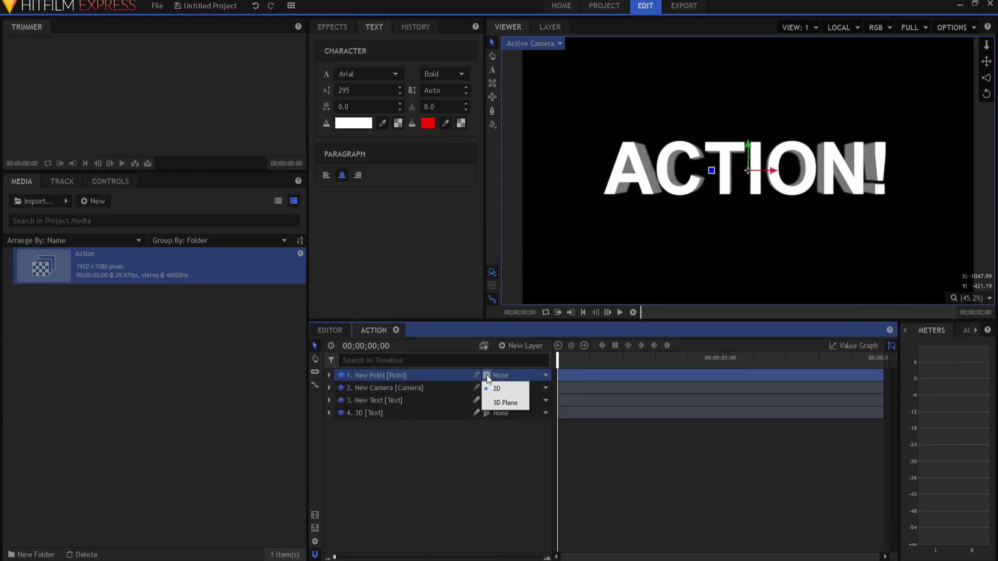
{"action": "left_click", "coordinate": [504, 404]}
Parent both the New Text and 3D text layers to the New Point layer
{"action": "left_click_drag", "start_coordinate": [414, 466], "coordinate": [407, 404]}
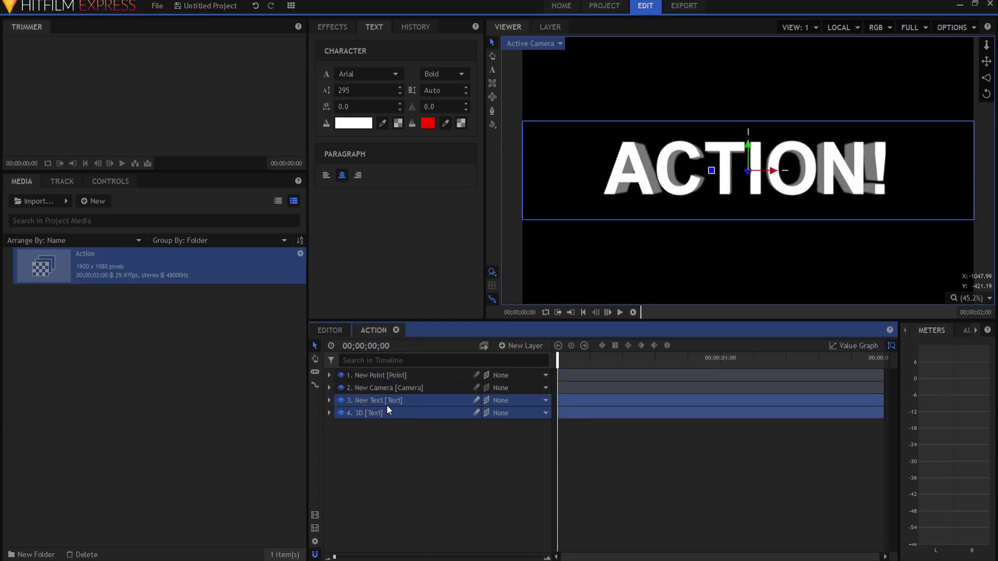
{"action": "left_click", "coordinate": [510, 401]}
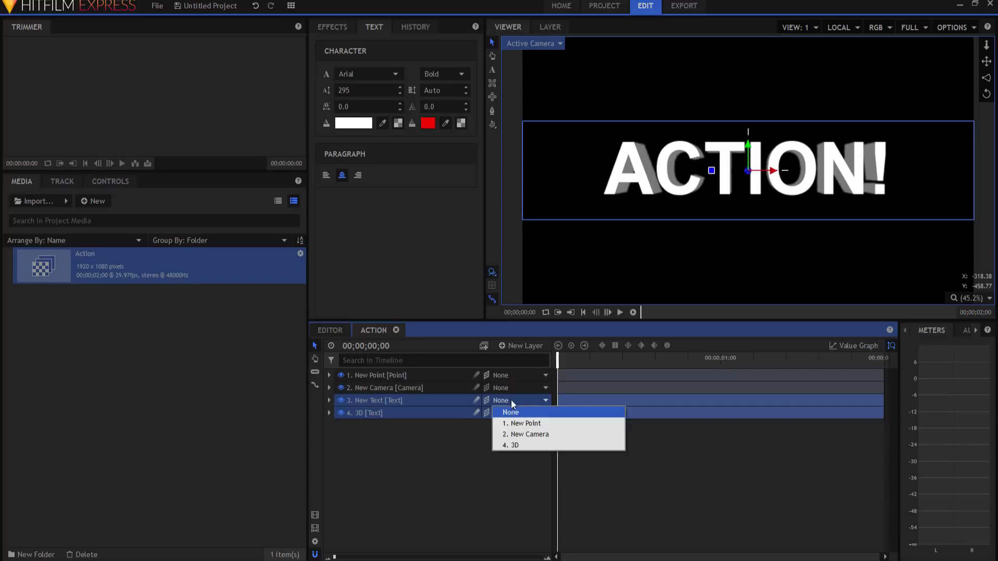
{"action": "left_click", "coordinate": [525, 424]}
Set the New Point layer's Z position to 2000 in its transform properties
{"action": "left_click", "coordinate": [389, 375]}
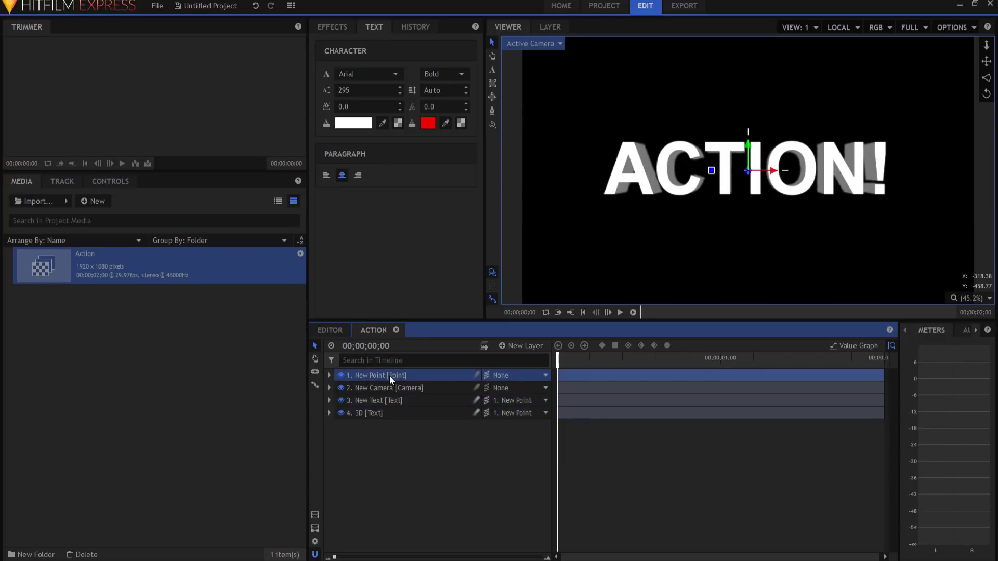
{"action": "left_click", "coordinate": [328, 375]}
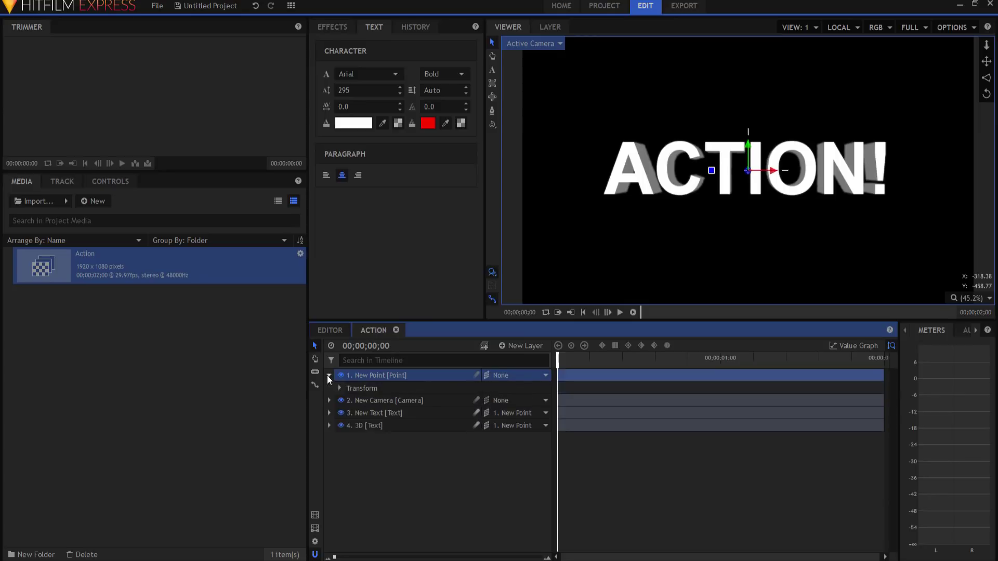
{"action": "left_click", "coordinate": [339, 388]}
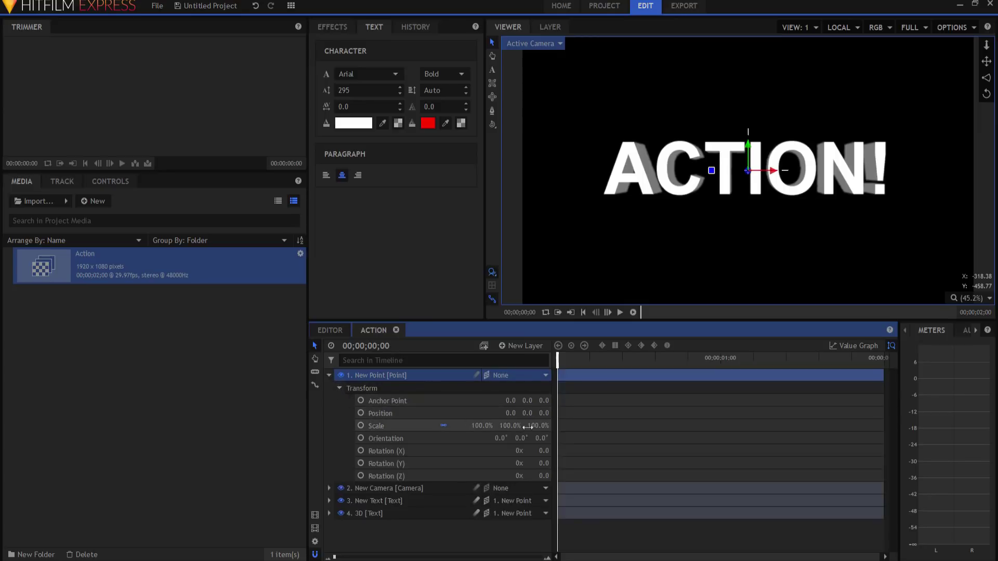
{"action": "mouse_move", "coordinate": [543, 413]}
{"action": "left_mouse_down"}
{"action": "mouse_move", "coordinate": [595, 413]}
{"action": "mouse_move", "coordinate": [545, 413]}
{"action": "mouse_move", "coordinate": [577, 412]}
{"action": "mouse_move", "coordinate": [562, 412]}
{"action": "left_mouse_up"}
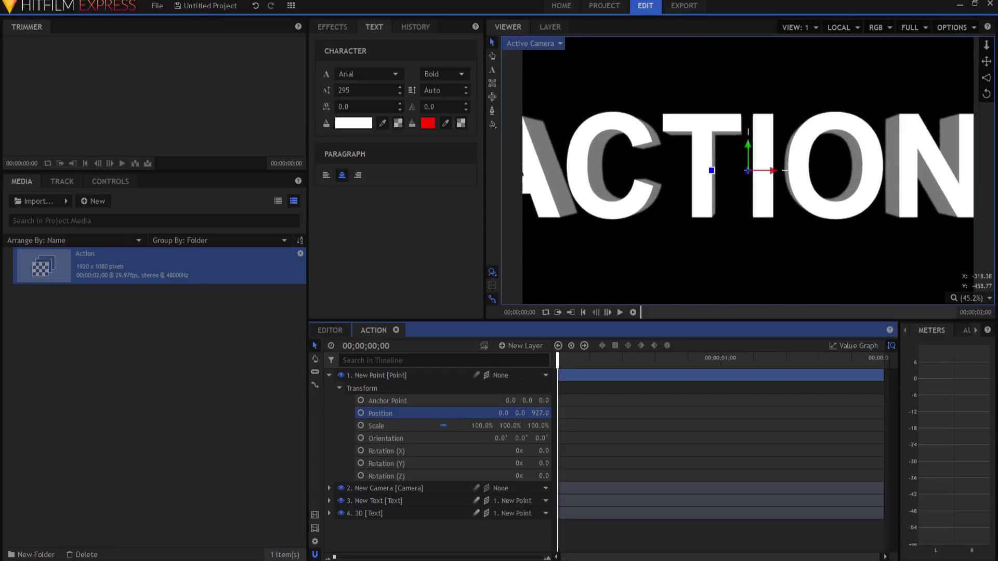
{"action": "left_click", "coordinate": [540, 413]}
{"action": "type", "text": "2000"}
{"action": "key", "text": "Return"}
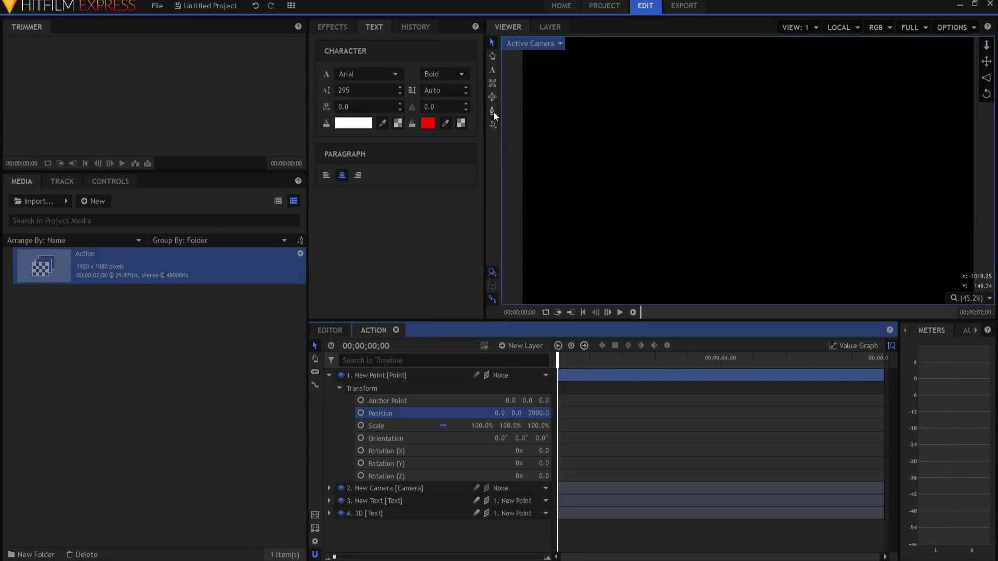
Examine the text's placement in the Perspective view by orbiting around it, and return to the Active Camera view
{"action": "left_click", "coordinate": [521, 43]}
{"action": "left_click", "coordinate": [527, 71]}
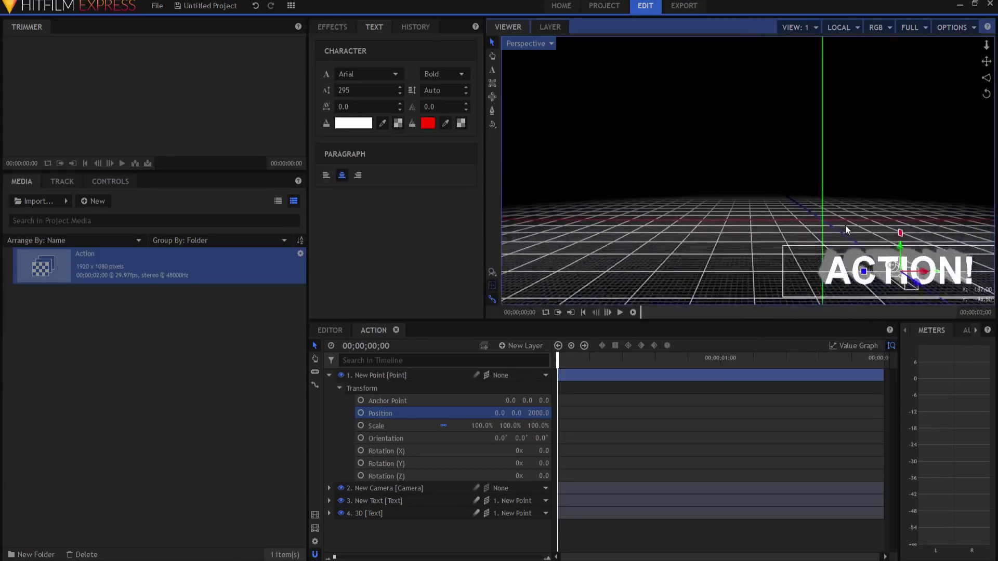
{"action": "left_click", "coordinate": [493, 125]}
{"action": "left_click_drag", "start_coordinate": [813, 213], "coordinate": [815, 267]}
{"action": "left_click", "coordinate": [534, 43]}
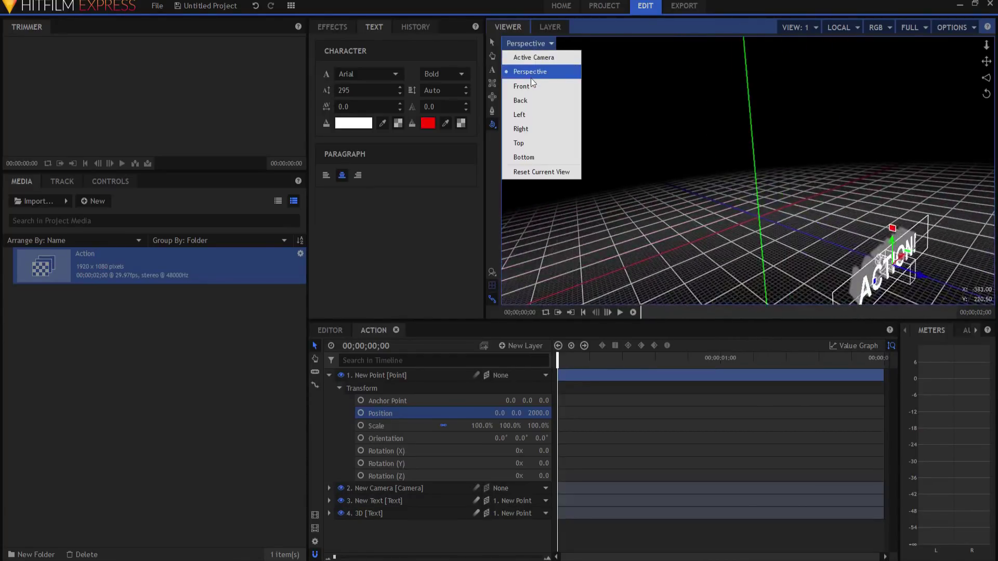
{"action": "left_click", "coordinate": [533, 58]}
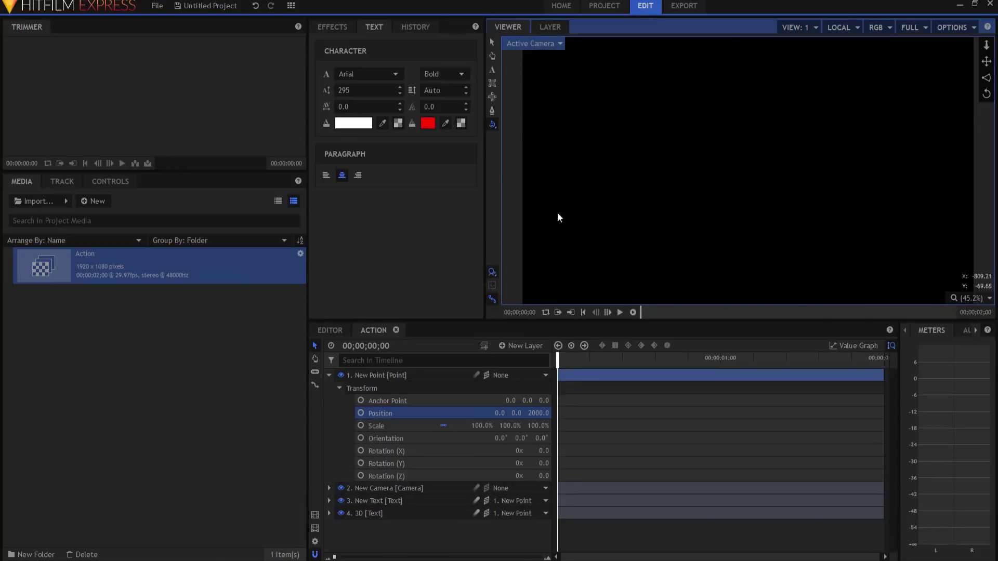
Keyframe the New Point layer's position at frame 0, and set its Z position to 100 at frame 10
{"action": "left_click", "coordinate": [360, 413]}
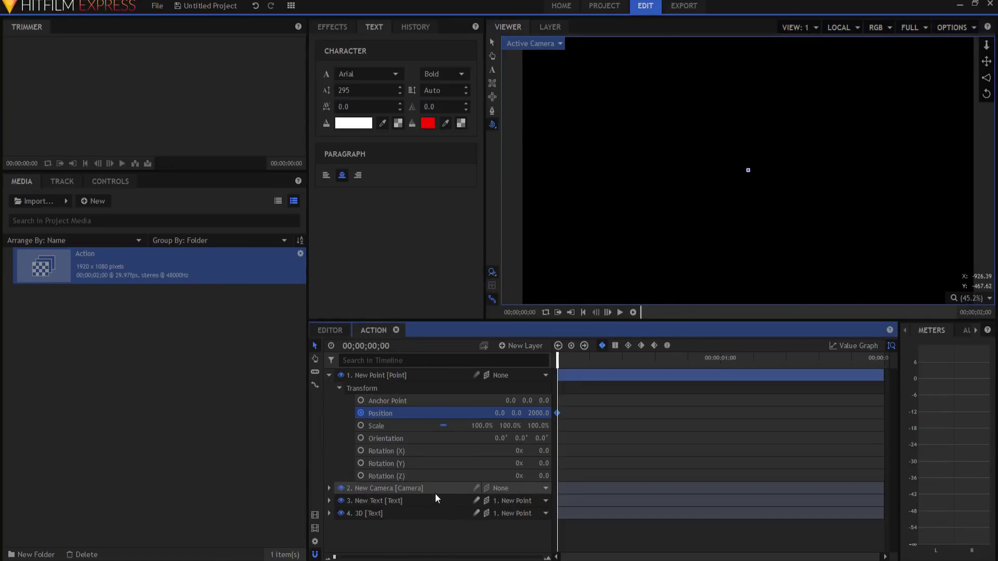
{"action": "double_click", "coordinate": [394, 346]}
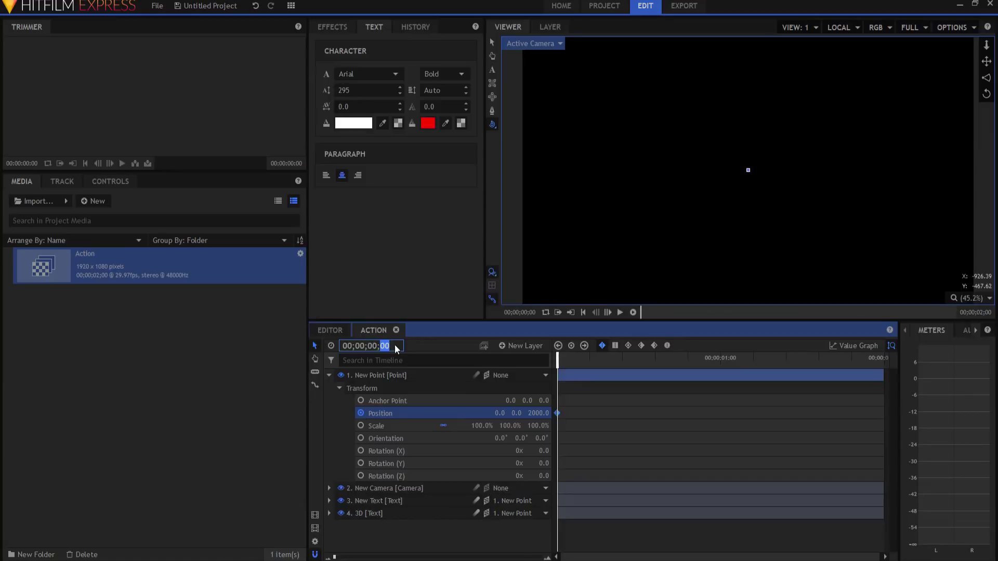
{"action": "type", "text": "10"}
{"action": "key", "text": "Return"}
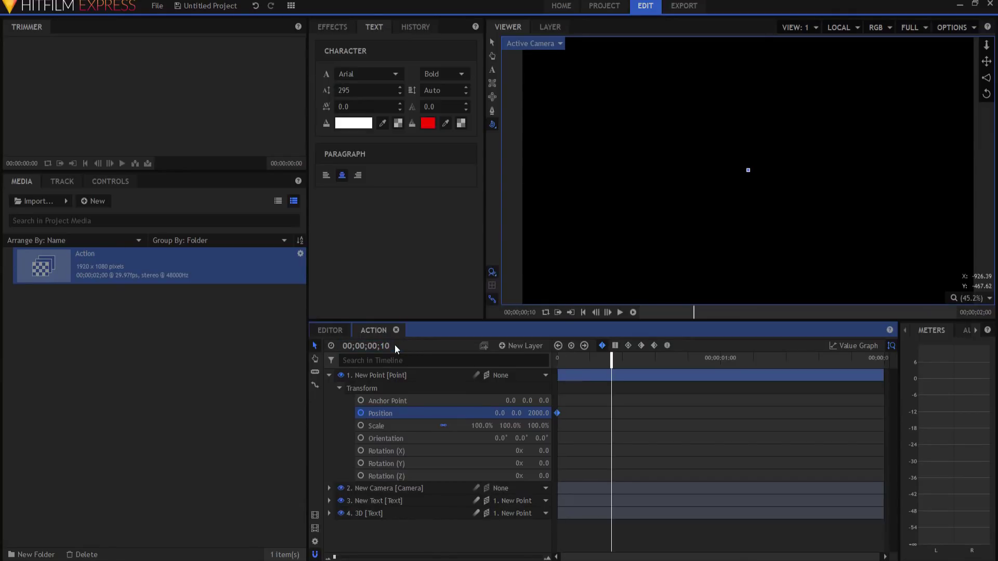
{"action": "left_click", "coordinate": [537, 414]}
{"action": "type", "text": "100"}
{"action": "key", "text": "Return"}
Add a position keyframe for the New Point layer at 00;00;01;20 with a Z value of -100
{"action": "mouse_move", "coordinate": [611, 356]}
{"action": "left_mouse_down"}
{"action": "mouse_move", "coordinate": [554, 362]}
{"action": "mouse_move", "coordinate": [612, 354]}
{"action": "left_mouse_up"}
{"action": "left_click", "coordinate": [841, 358]}
{"action": "key", "text": "Right"}
{"action": "key", "text": "Right"}
{"action": "key", "text": "Left"}
{"action": "key", "text": "Left"}
{"action": "key", "text": "Left"}
{"action": "key", "text": "Left"}
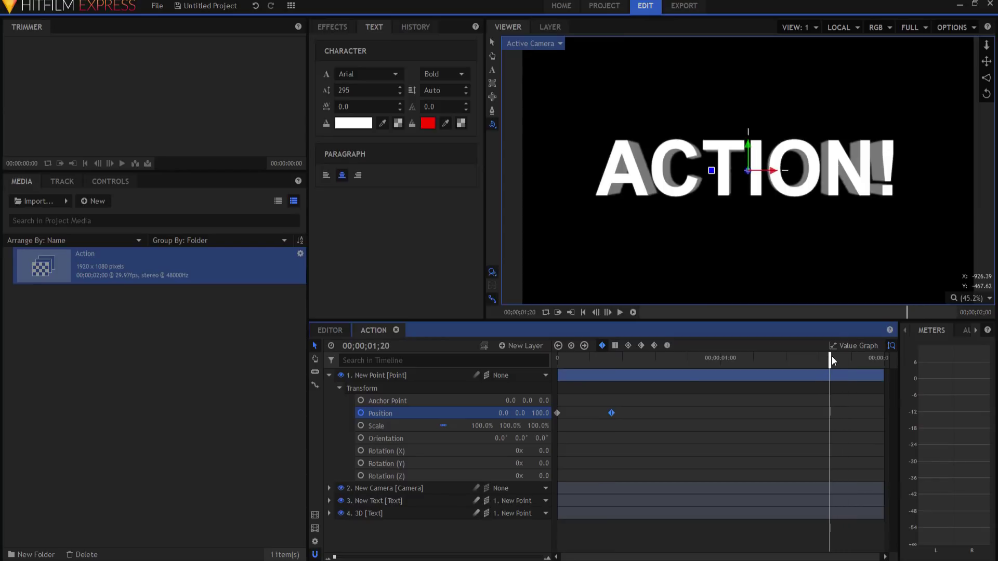
{"action": "left_click", "coordinate": [538, 413]}
{"action": "type", "text": "-100"}
{"action": "key", "text": "Return"}
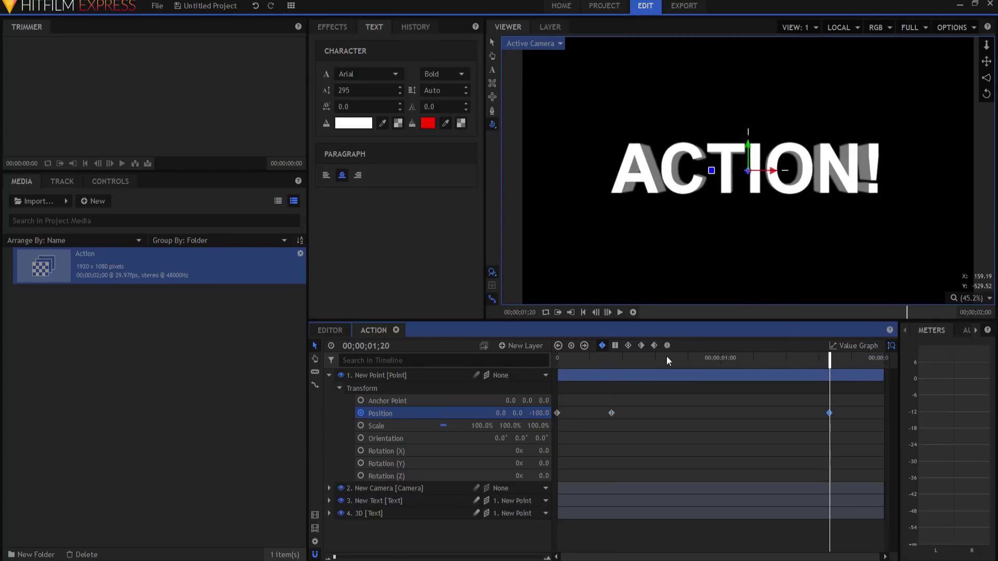
Set the New Point layer's Z position to -50000 at the final frame, 00;00;01;29, and collapse its properties
{"action": "key", "text": "End"}
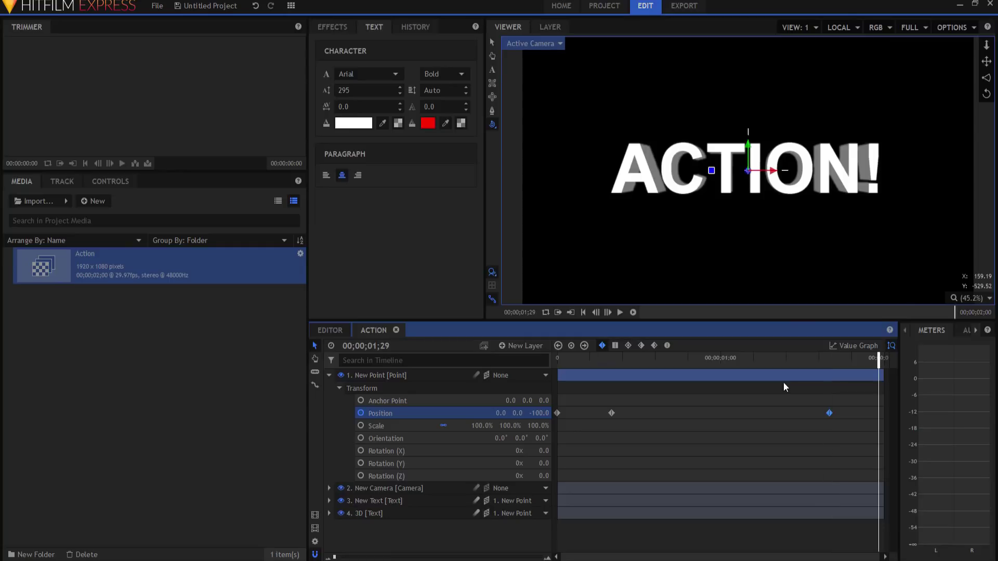
{"action": "left_click", "coordinate": [539, 414]}
{"action": "type", "text": "-50000"}
{"action": "key", "text": "Return"}
{"action": "left_click", "coordinate": [328, 375]}
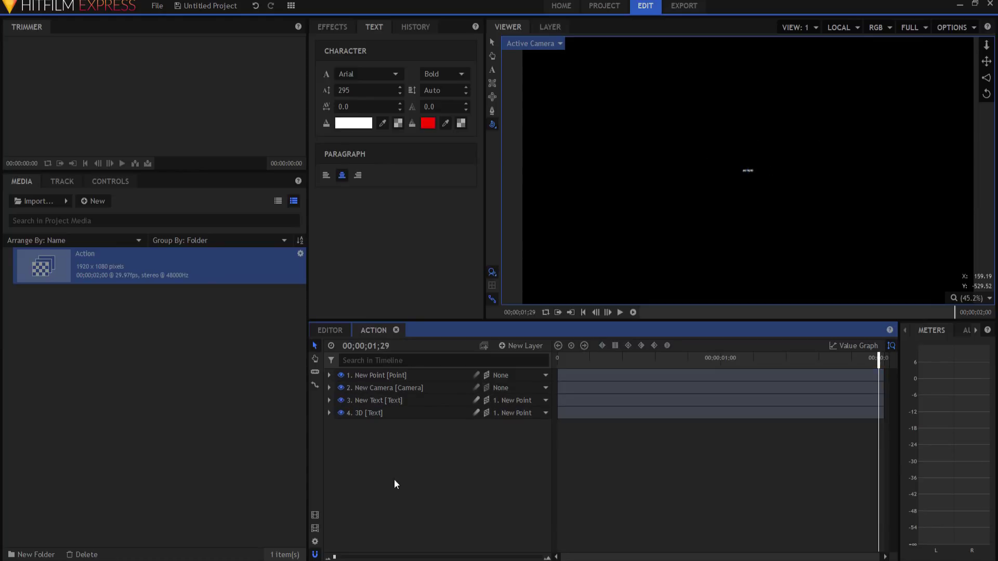
Render a RAM preview from the start of the timeline and play back the title animation
{"action": "left_click", "coordinate": [583, 312]}
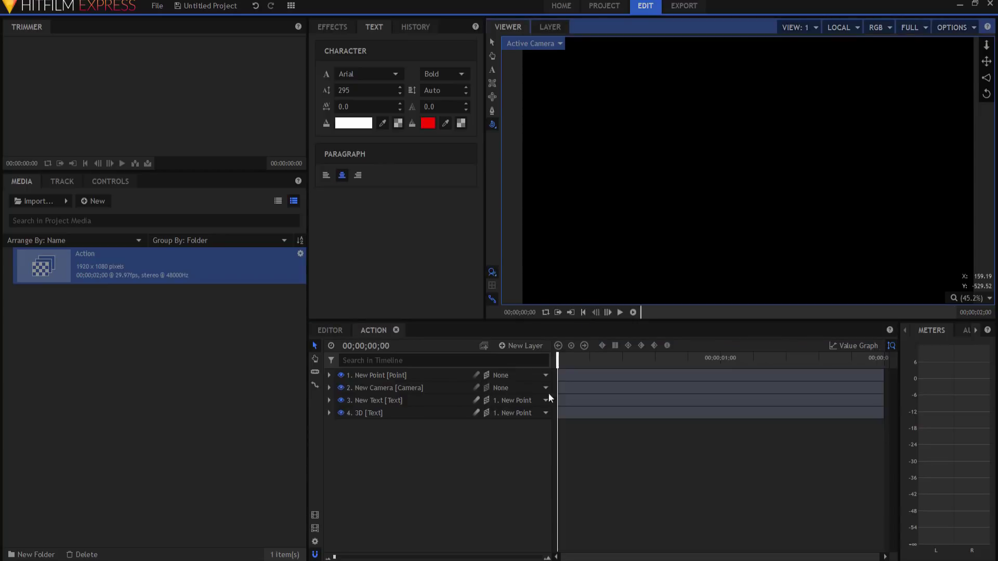
{"action": "left_click", "coordinate": [634, 313]}
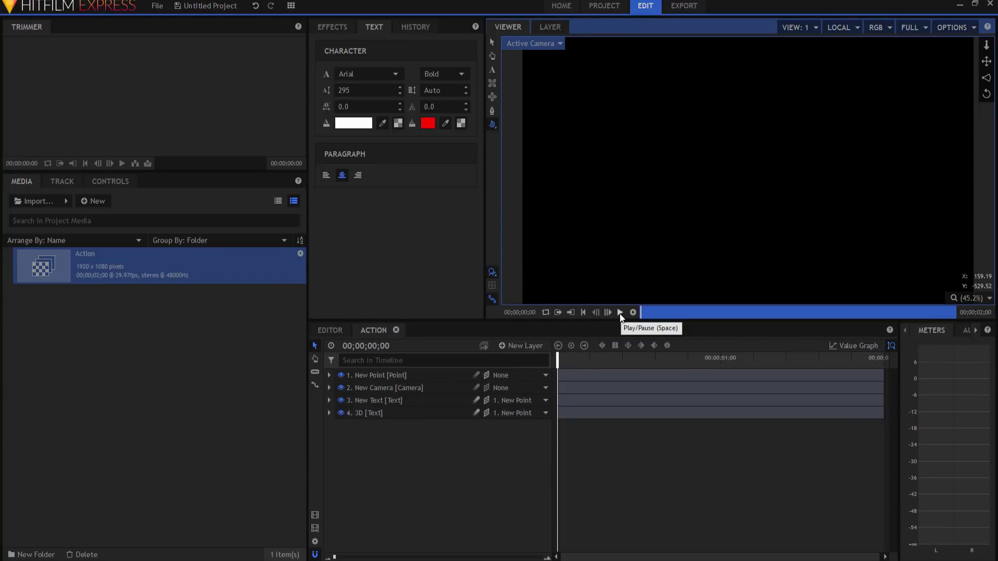
{"action": "left_click", "coordinate": [620, 312]}
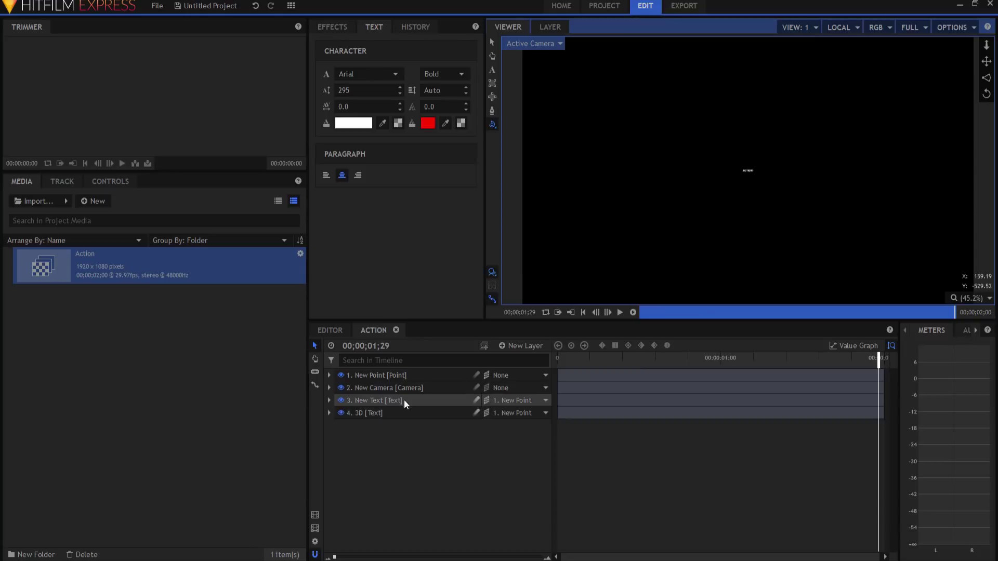
Enable motion blur on the New Text and 3D text layers and play the title animation from the start
{"action": "left_click", "coordinate": [476, 399]}
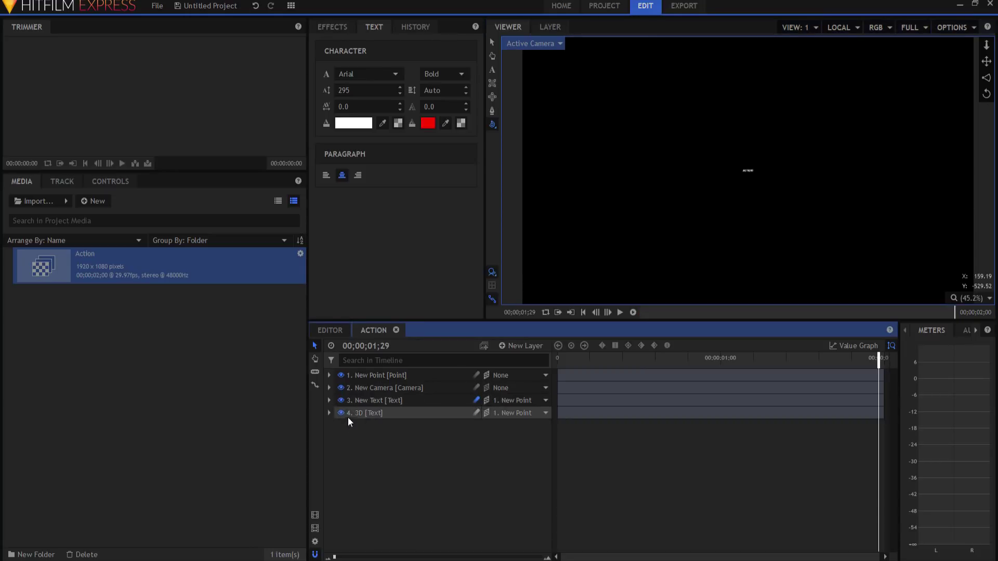
{"action": "left_click", "coordinate": [475, 413]}
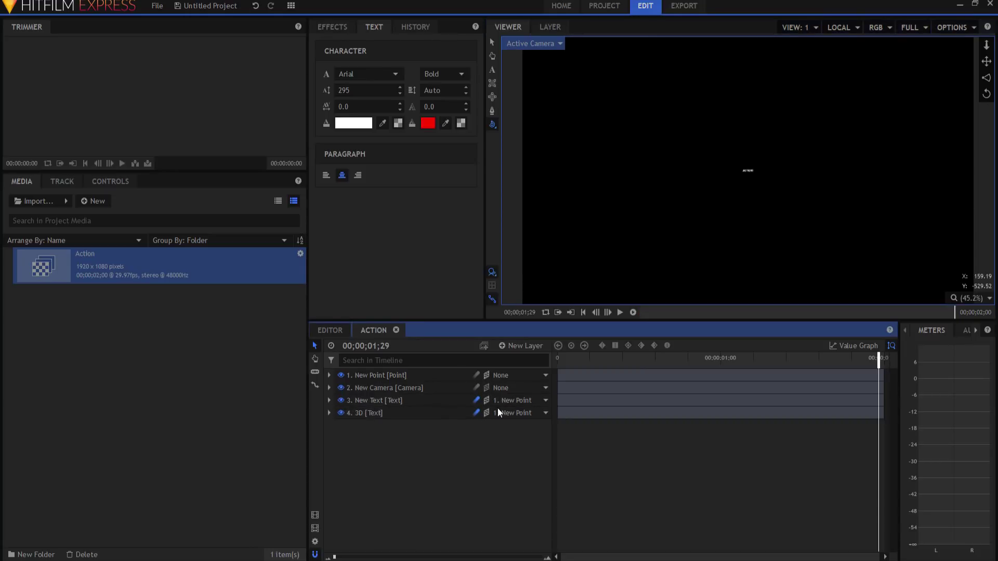
{"action": "left_click", "coordinate": [584, 313]}
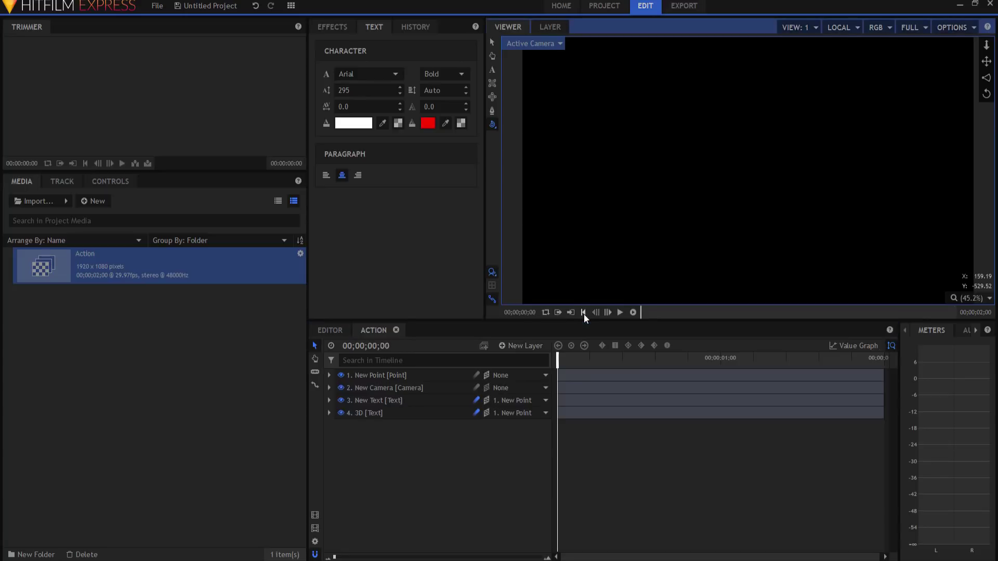
{"action": "left_click", "coordinate": [620, 312]}
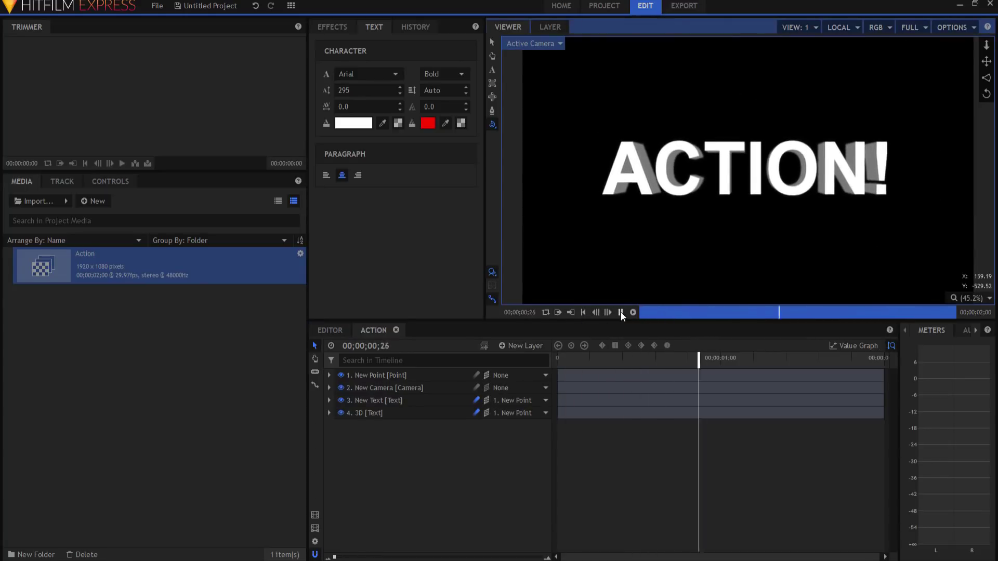
{"action": "left_click", "coordinate": [447, 502]}
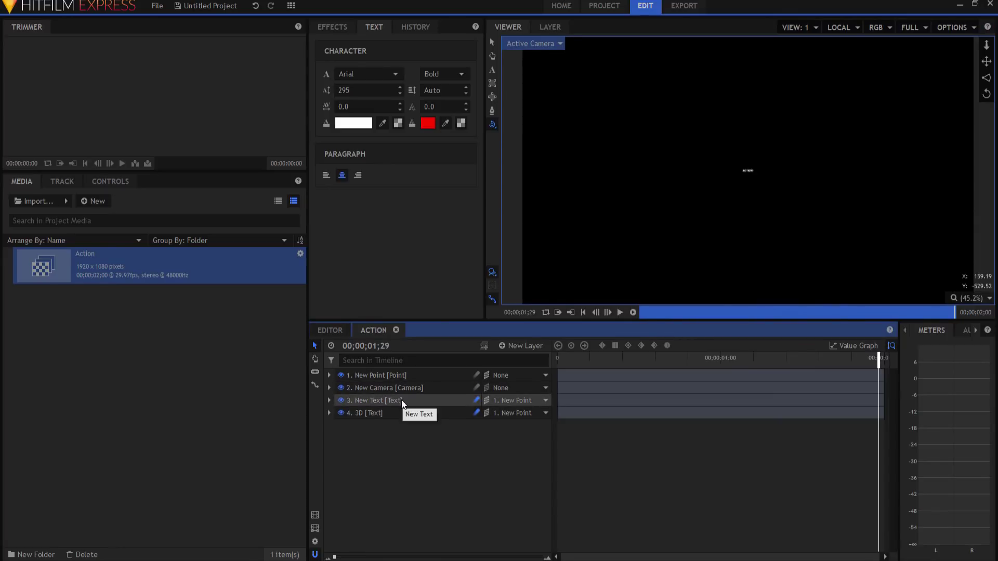
Place the Action composite shot at the start of the editor timeline's Video 1 track and play it back
{"action": "left_click", "coordinate": [320, 331]}
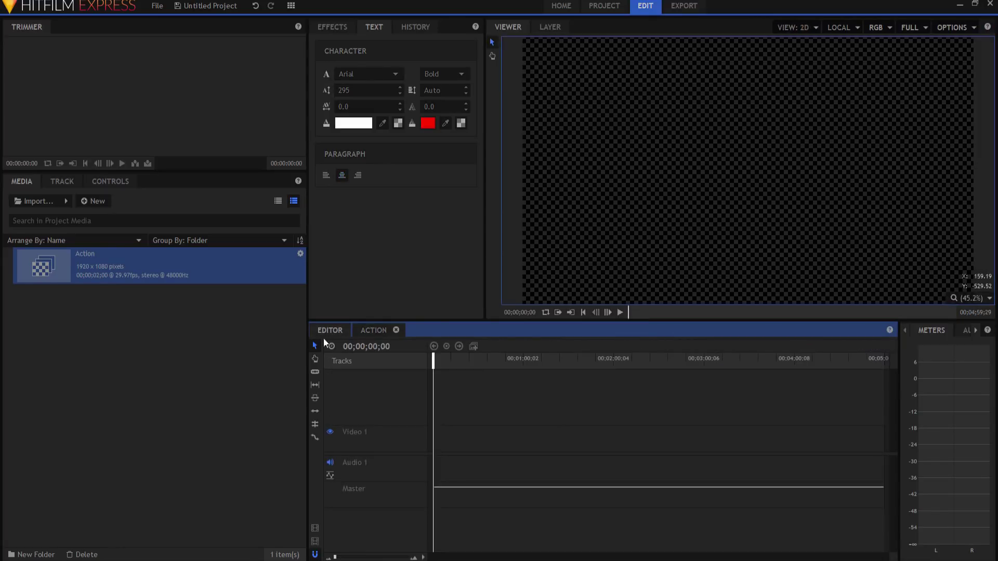
{"action": "left_click_drag", "start_coordinate": [61, 266], "coordinate": [440, 442]}
{"action": "left_click_drag", "start_coordinate": [334, 558], "coordinate": [353, 557]}
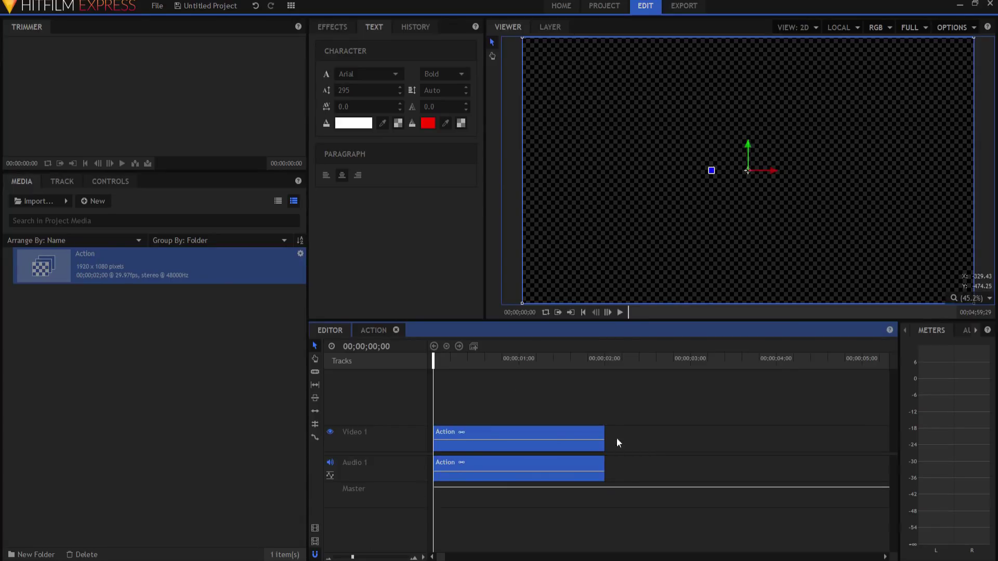
{"action": "left_click", "coordinate": [622, 463]}
{"action": "left_click", "coordinate": [621, 312]}
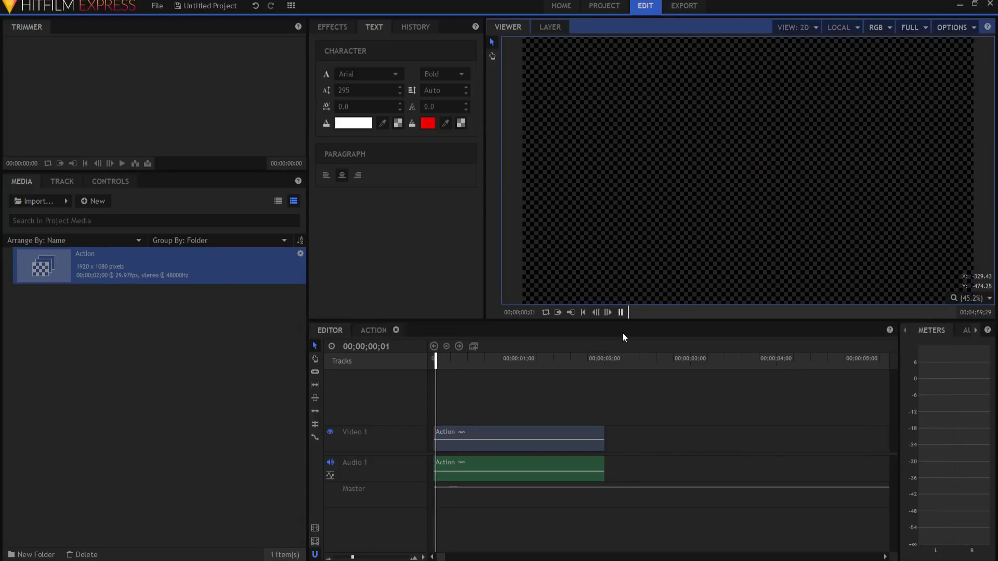
{"action": "left_click", "coordinate": [621, 311]}
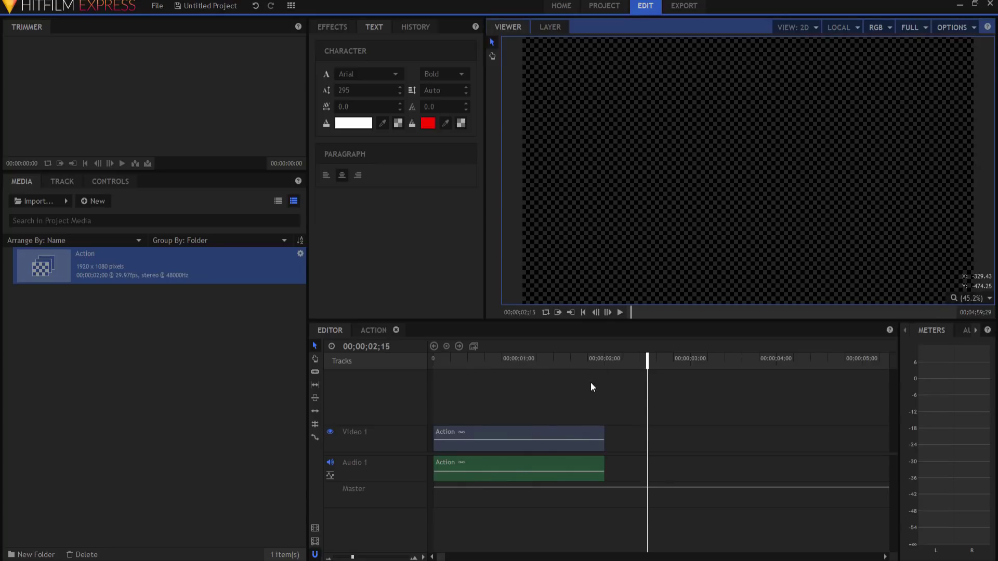
Duplicate the Action composite shot in the project media and rename the copy Adventure
{"action": "right_click", "coordinate": [95, 265]}
{"action": "left_click", "coordinate": [119, 344]}
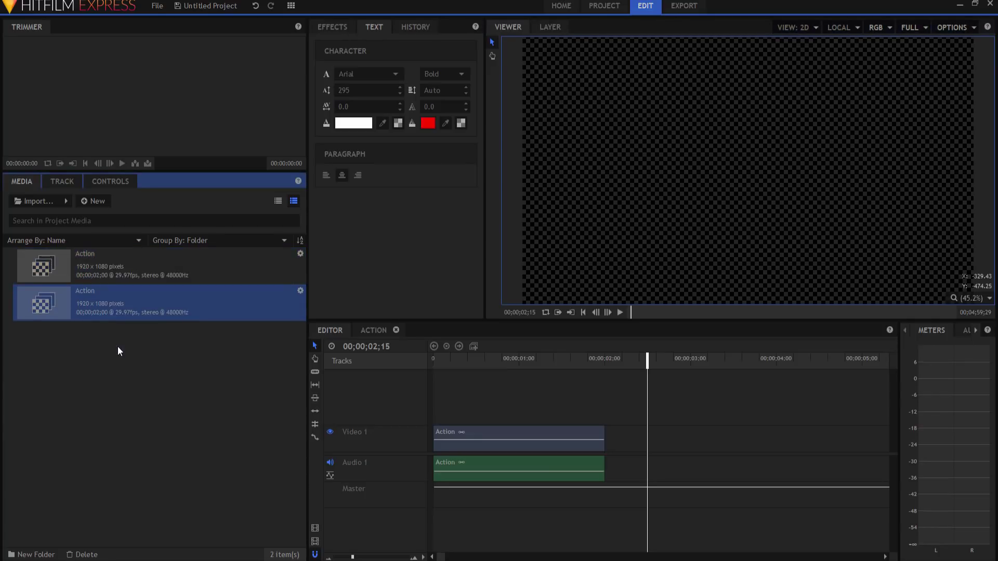
{"action": "left_click", "coordinate": [93, 295]}
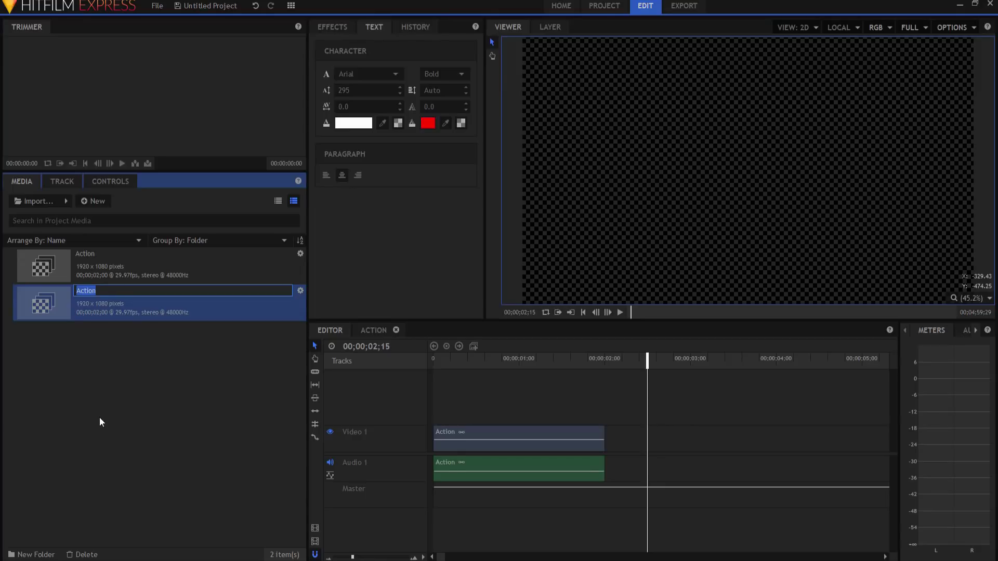
{"action": "type", "text": "Adventure"}
{"action": "key", "text": "Return"}
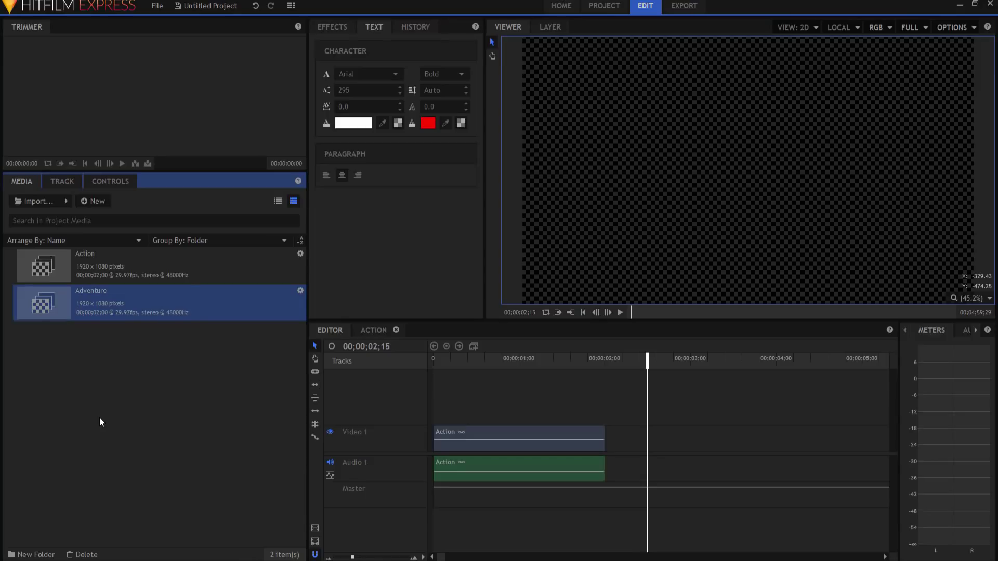
Open the Adventure composite shot and replace the New Text layer's wording with "ADVENTURE"
{"action": "double_click", "coordinate": [136, 304]}
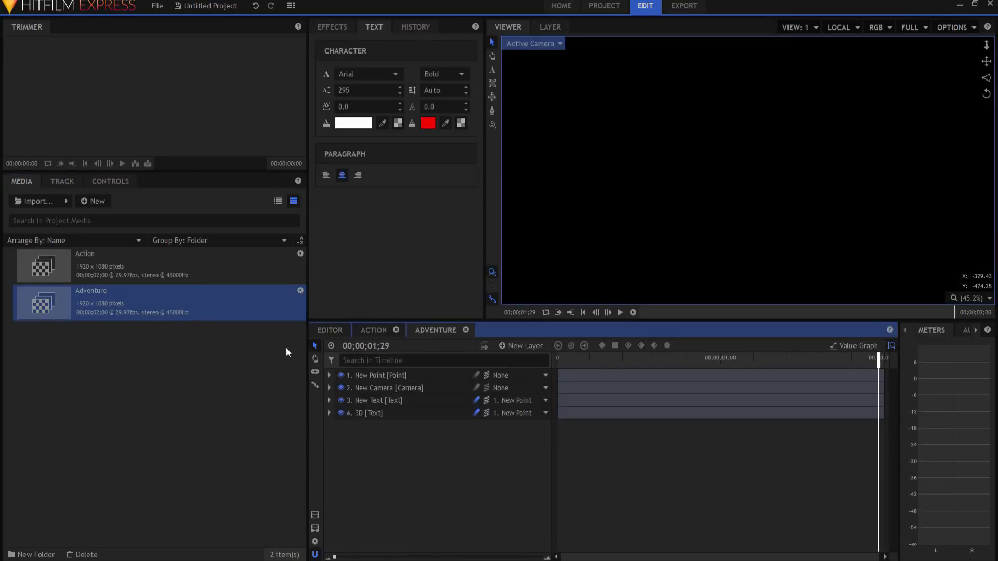
{"action": "left_click", "coordinate": [373, 401]}
{"action": "left_click", "coordinate": [711, 364]}
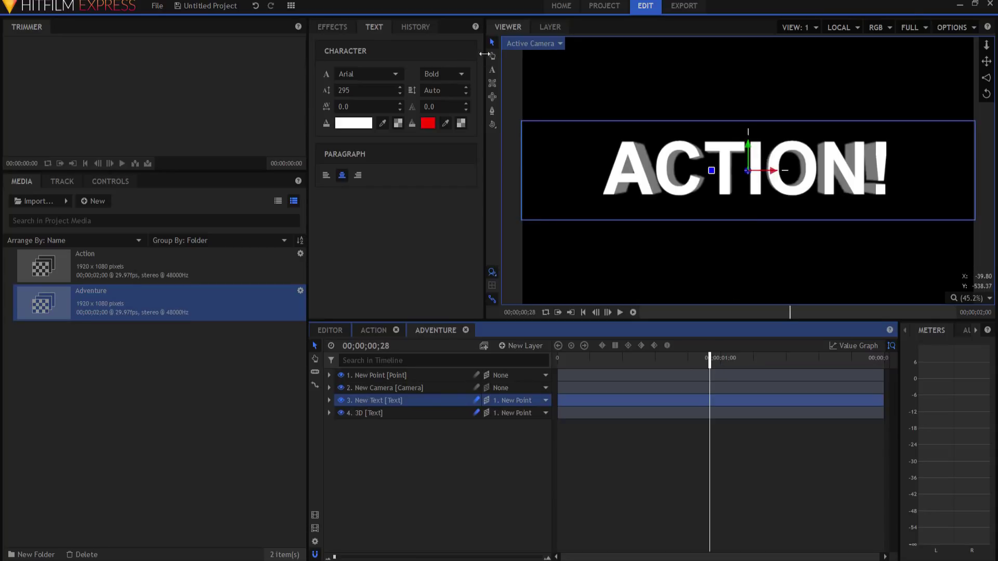
{"action": "left_click", "coordinate": [492, 71]}
{"action": "left_click_drag", "start_coordinate": [596, 176], "coordinate": [904, 169]}
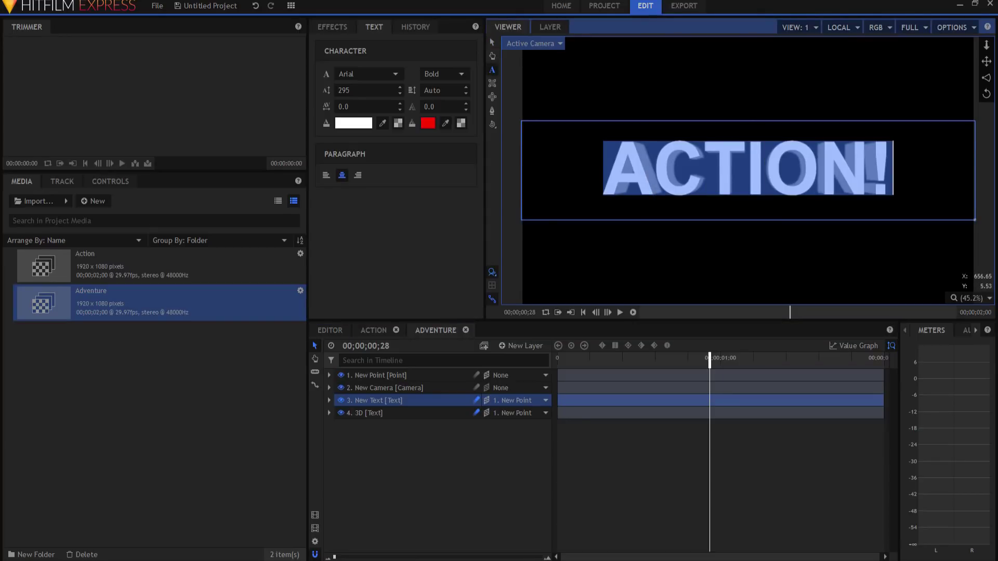
{"action": "key", "text": "shift+Left"}
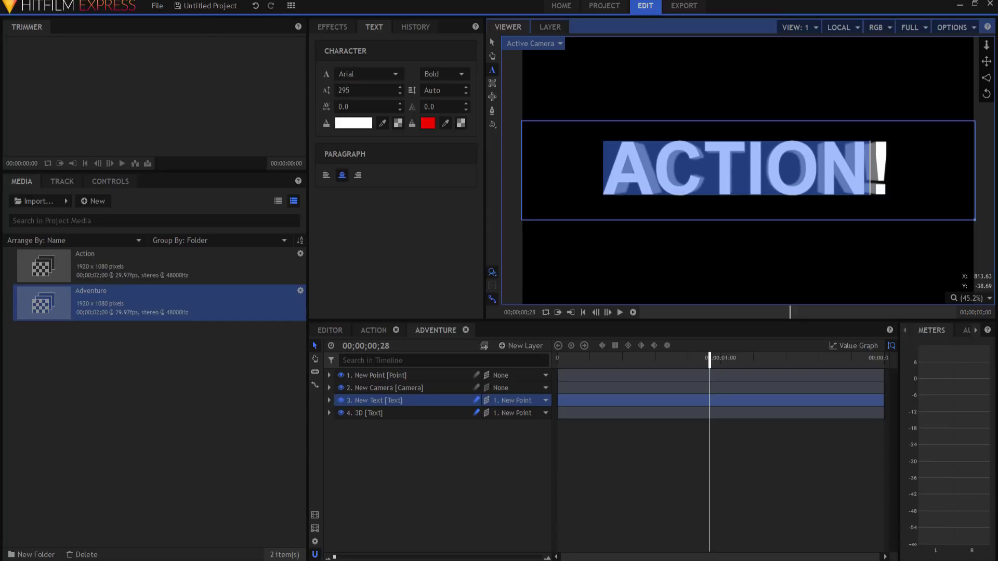
{"action": "type", "text": "ADVENTURE"}
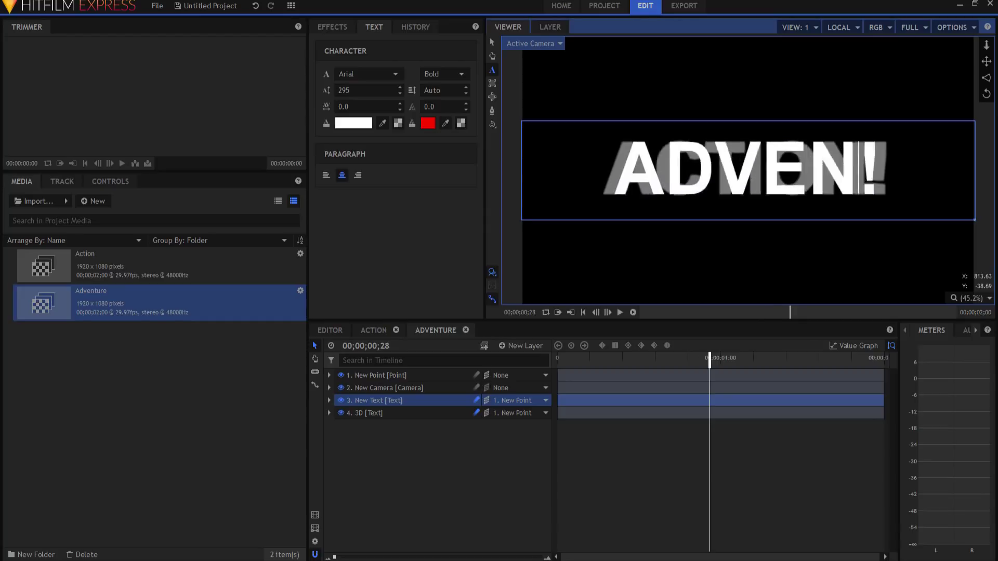
{"action": "key", "text": "Delete"}
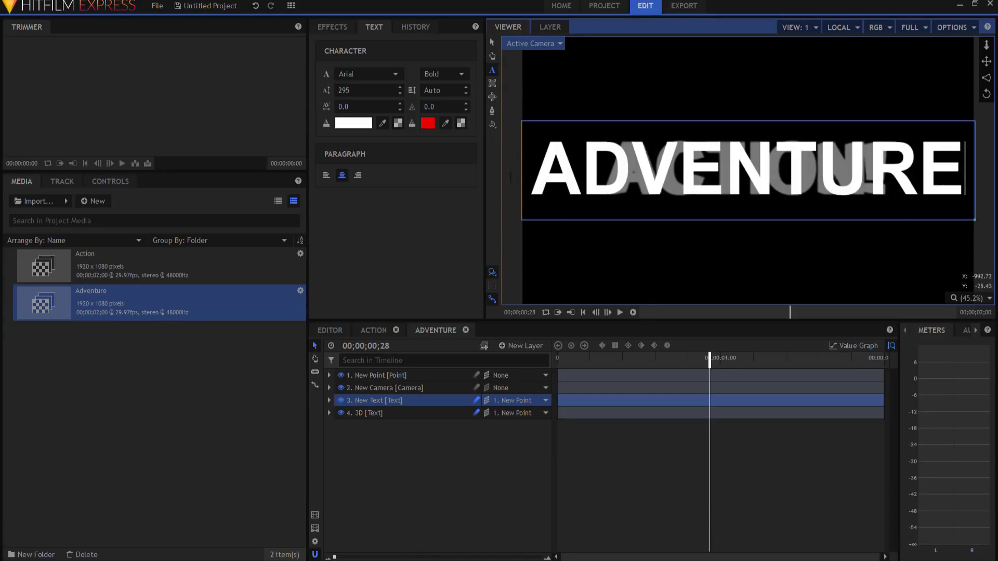
Complete the New Text layer's wording as "ADVENTURE!" and set its font size to 290
{"action": "left_click_drag", "start_coordinate": [525, 172], "coordinate": [987, 174]}
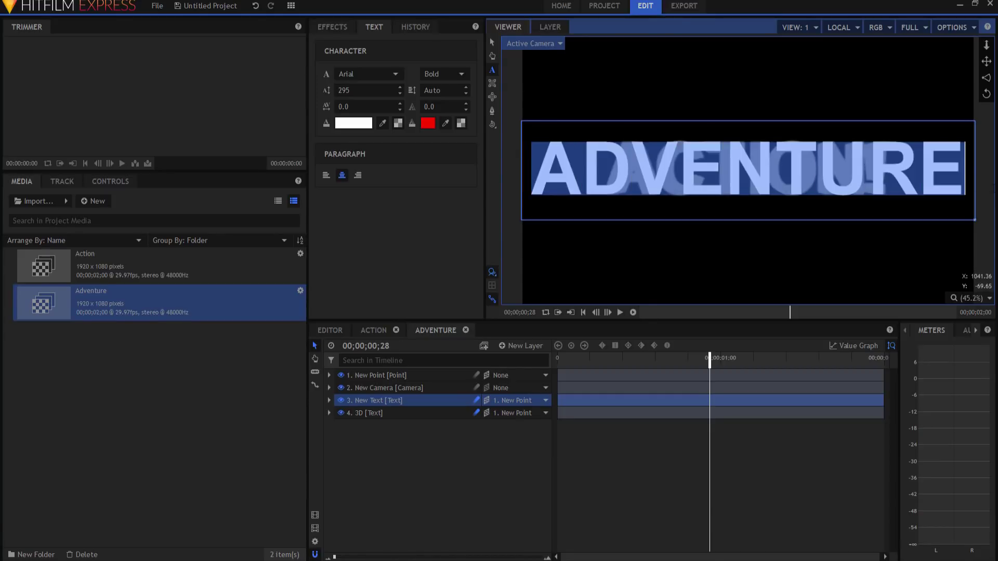
{"action": "left_click", "coordinate": [343, 90]}
{"action": "type", "text": "290"}
{"action": "key", "text": "Return"}
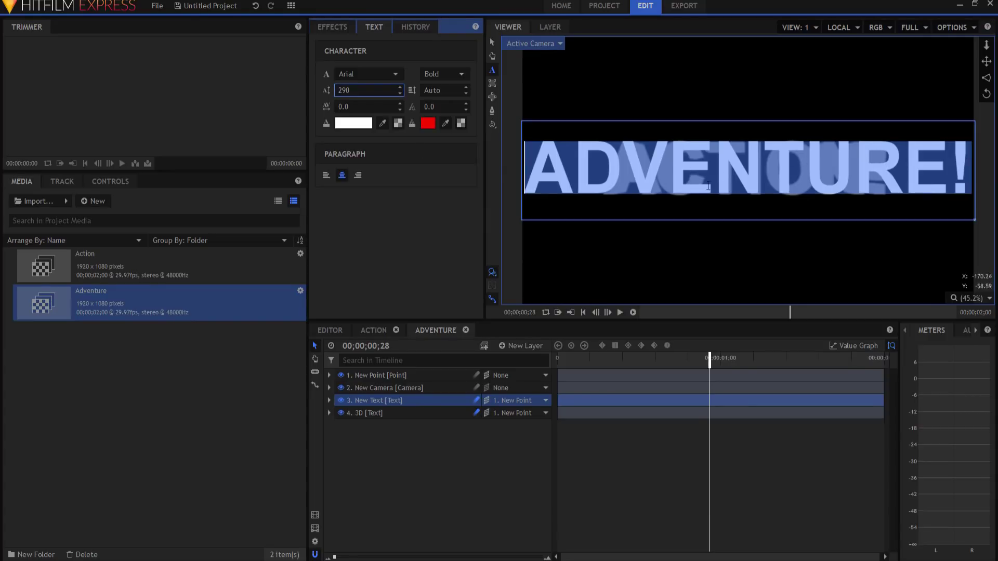
Move the New Text layer to a Y position of 420 and change the uncovered 3D layer's text to "ADVENTURE!"
{"action": "left_click", "coordinate": [329, 400]}
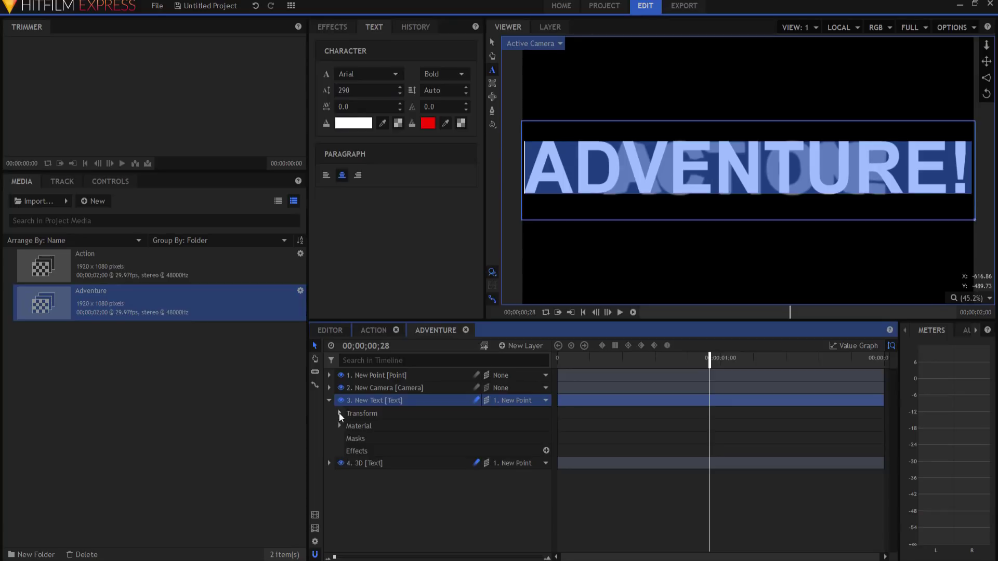
{"action": "left_click", "coordinate": [339, 413]}
{"action": "left_click_drag", "start_coordinate": [523, 446], "coordinate": [571, 446]}
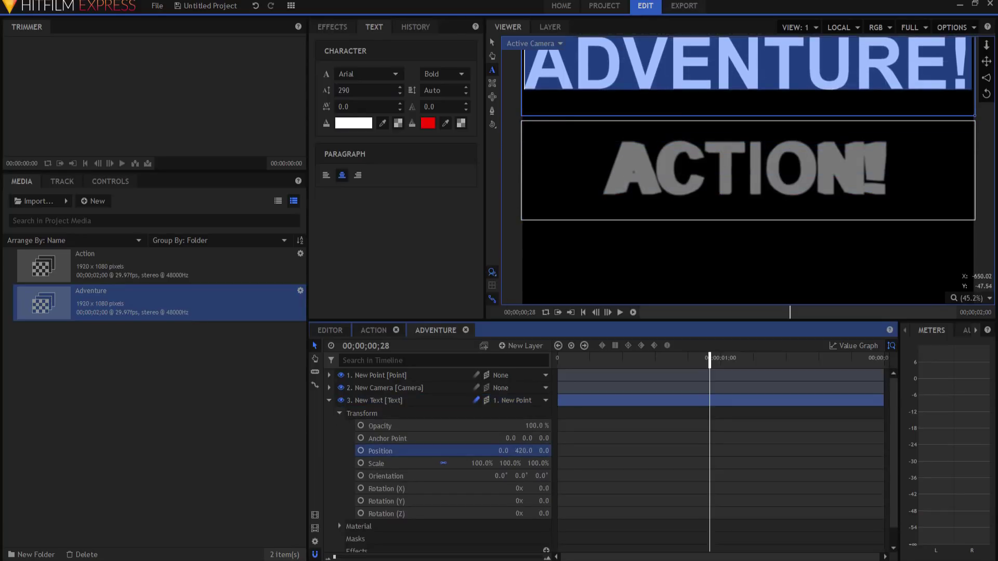
{"action": "left_click", "coordinate": [743, 169]}
{"action": "left_click_drag", "start_coordinate": [604, 169], "coordinate": [894, 169]}
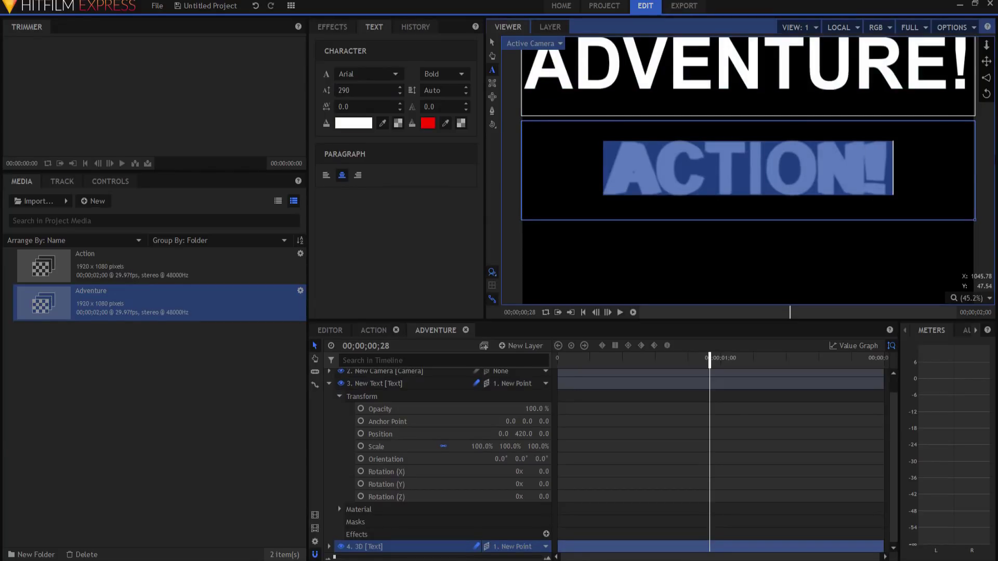
{"action": "type", "text": "ADVENTURE!"}
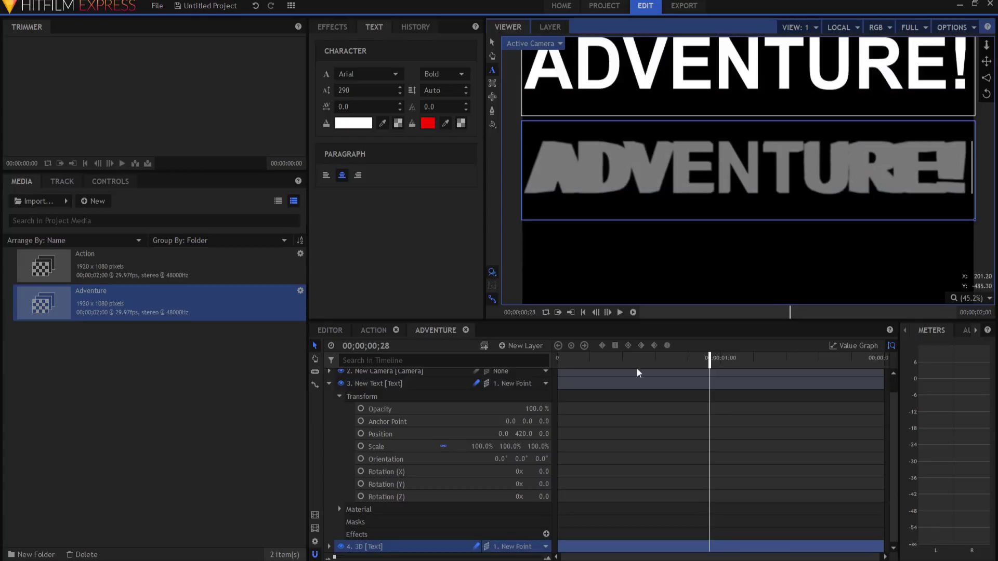
Set the New Text layer's Y position back to 0 and collapse its properties
{"action": "left_click", "coordinate": [524, 433]}
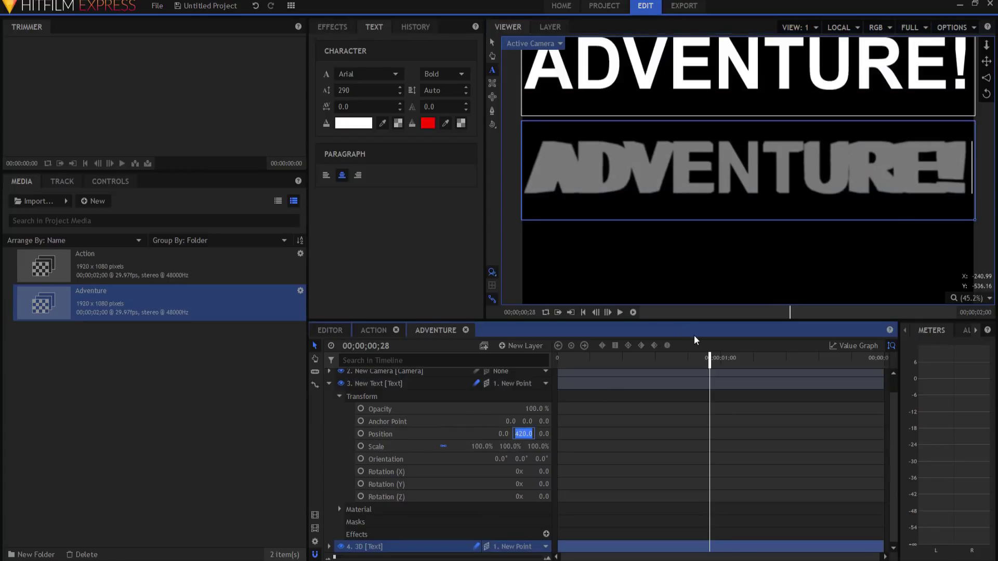
{"action": "type", "text": "0"}
{"action": "key", "text": "Return"}
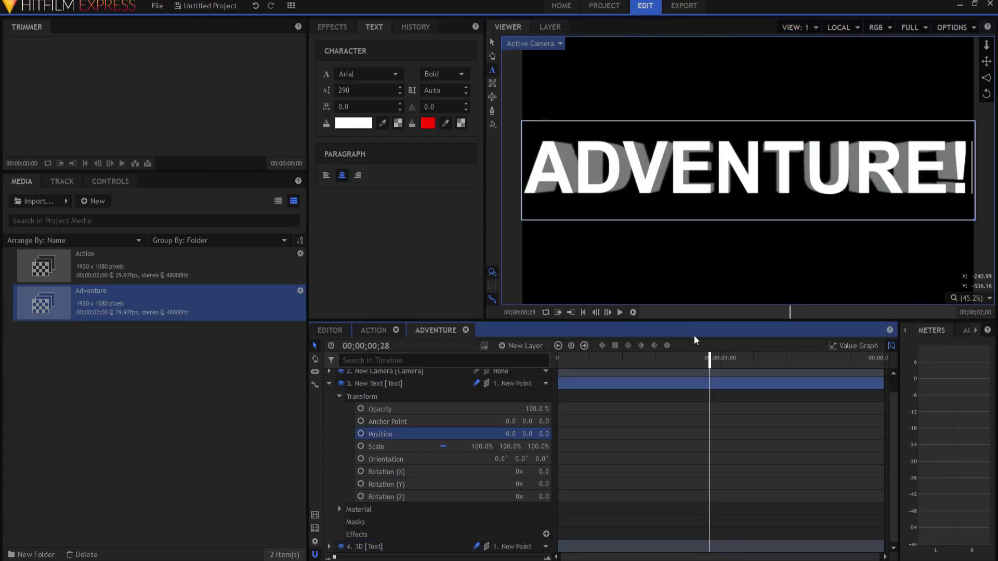
{"action": "left_click", "coordinate": [329, 383]}
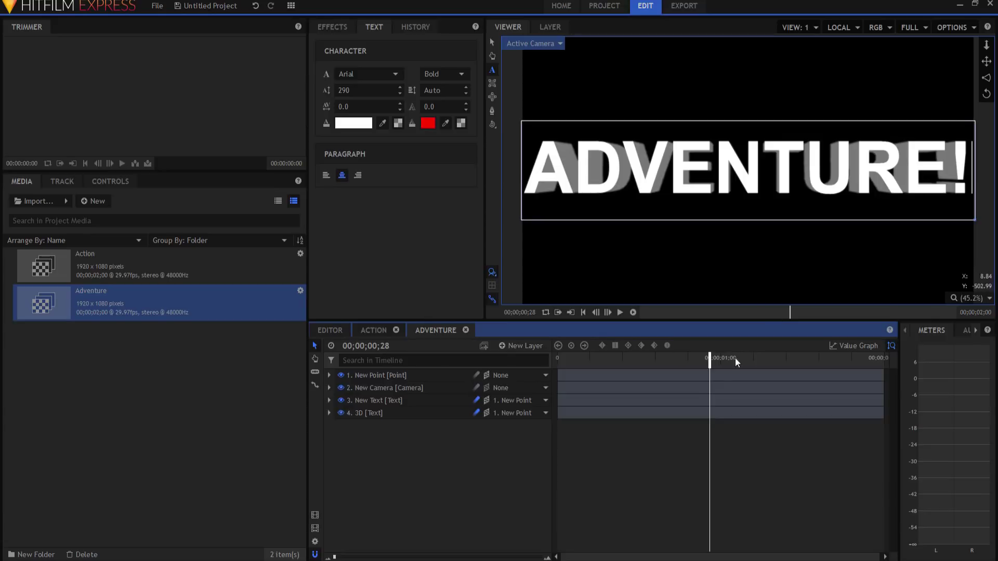
Add the Adventure composite shot directly after the Action clip on the editor timeline
{"action": "left_click_drag", "start_coordinate": [710, 358], "coordinate": [878, 359]}
{"action": "left_click", "coordinate": [326, 333]}
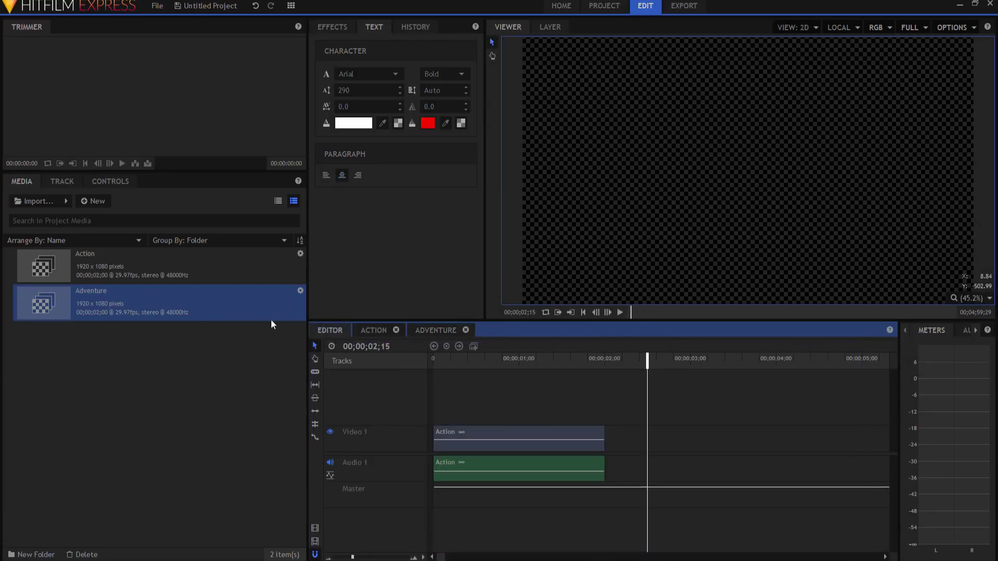
{"action": "left_click_drag", "start_coordinate": [88, 314], "coordinate": [607, 430]}
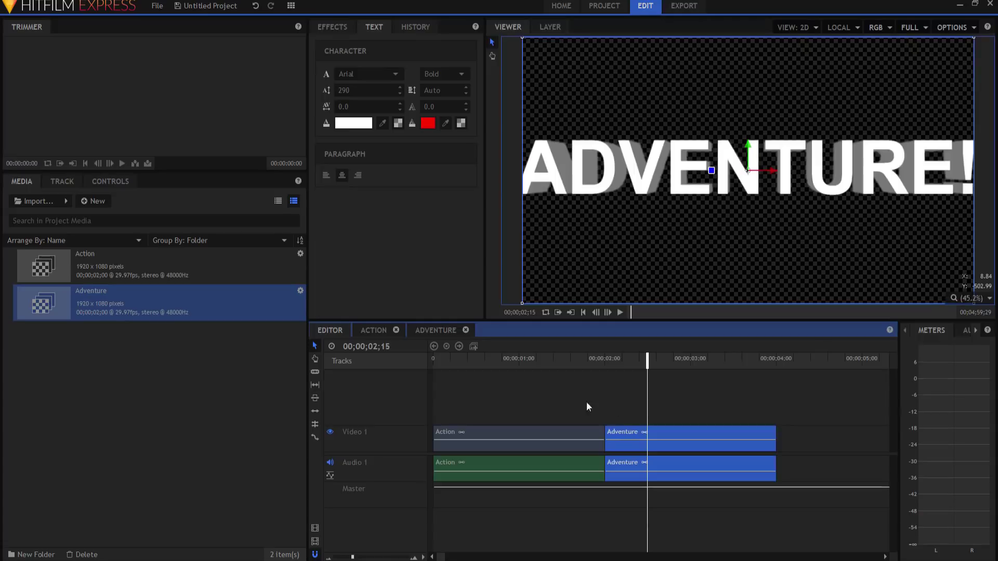
Play back the editor timeline from the start to review both title clips in sequence
{"action": "left_click", "coordinate": [583, 311]}
{"action": "left_click", "coordinate": [620, 313]}
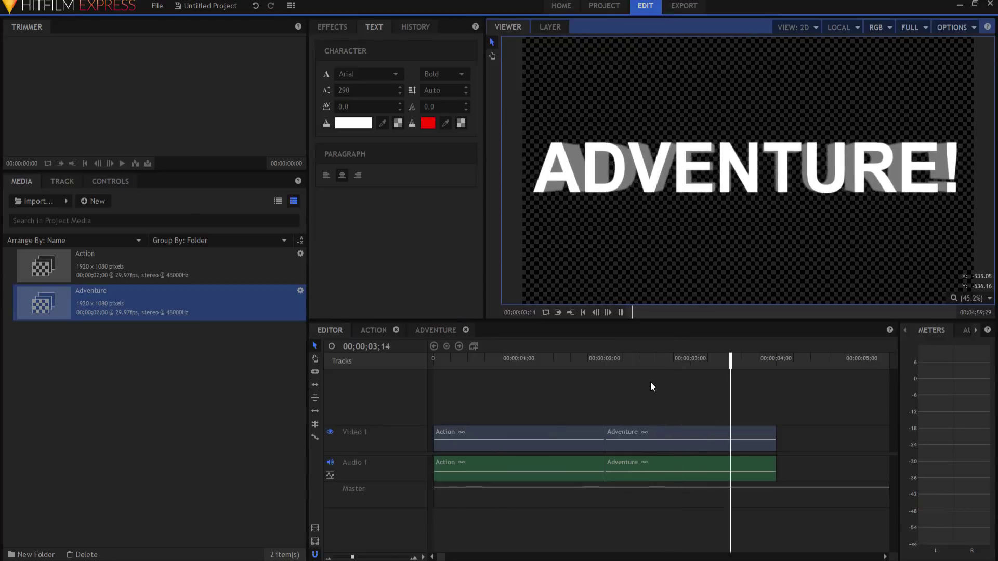
{"action": "left_click", "coordinate": [653, 402]}
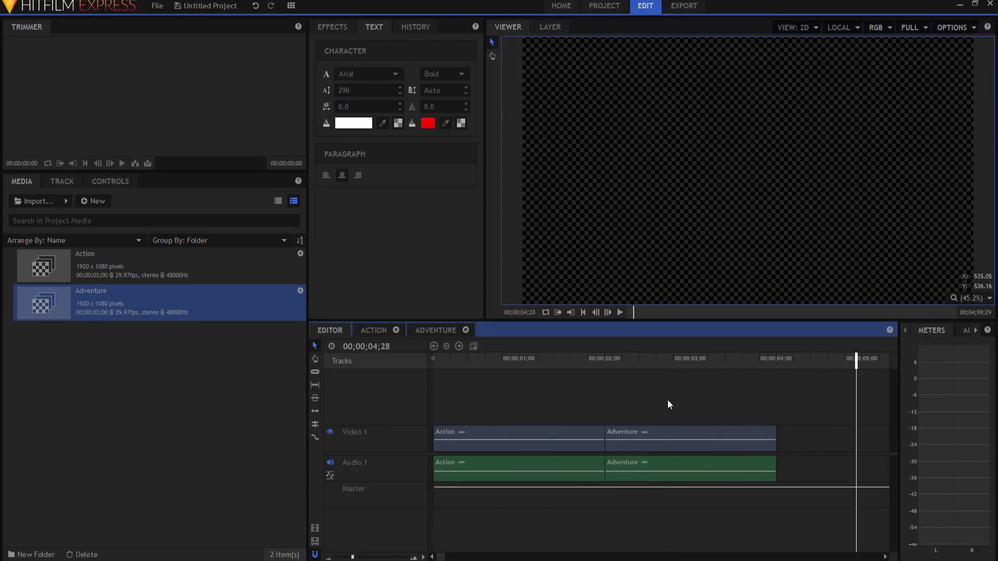